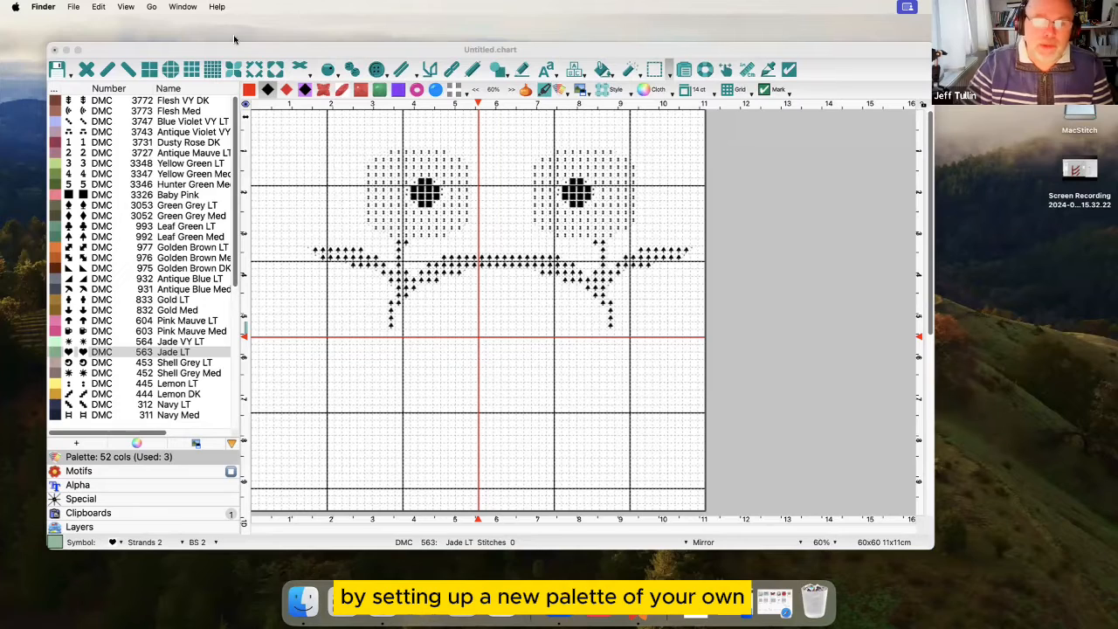
Create a new 60 x 60 stitch chart at 14 stitches per inch with the default white cloth.
{"action": "left_click_drag", "start_coordinate": [235, 46], "coordinate": [230, 32]}
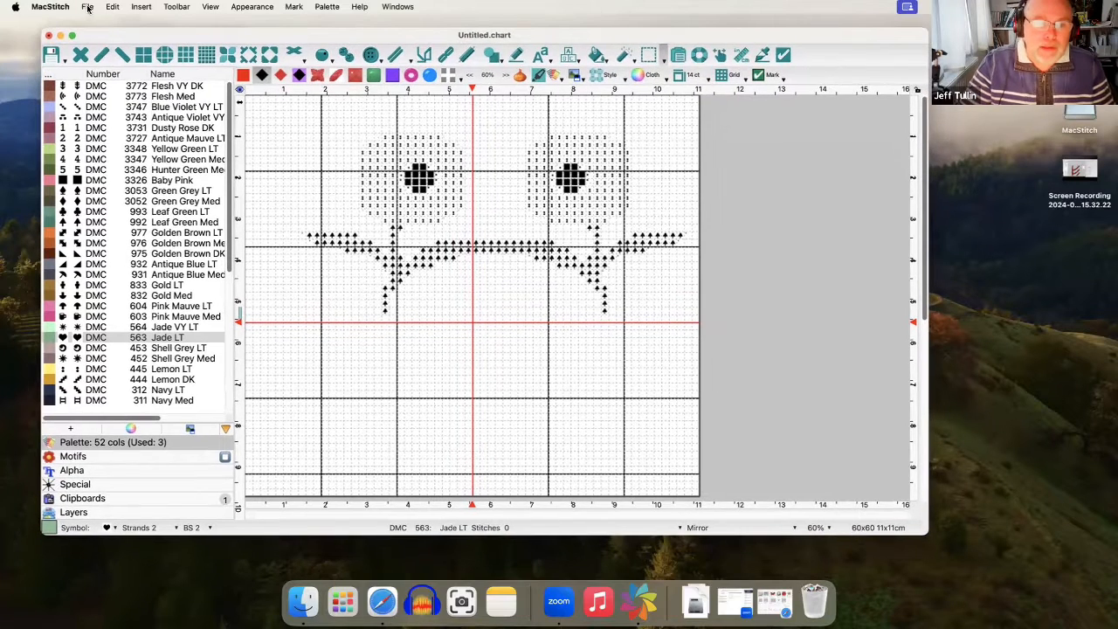
{"action": "left_click", "coordinate": [87, 7]}
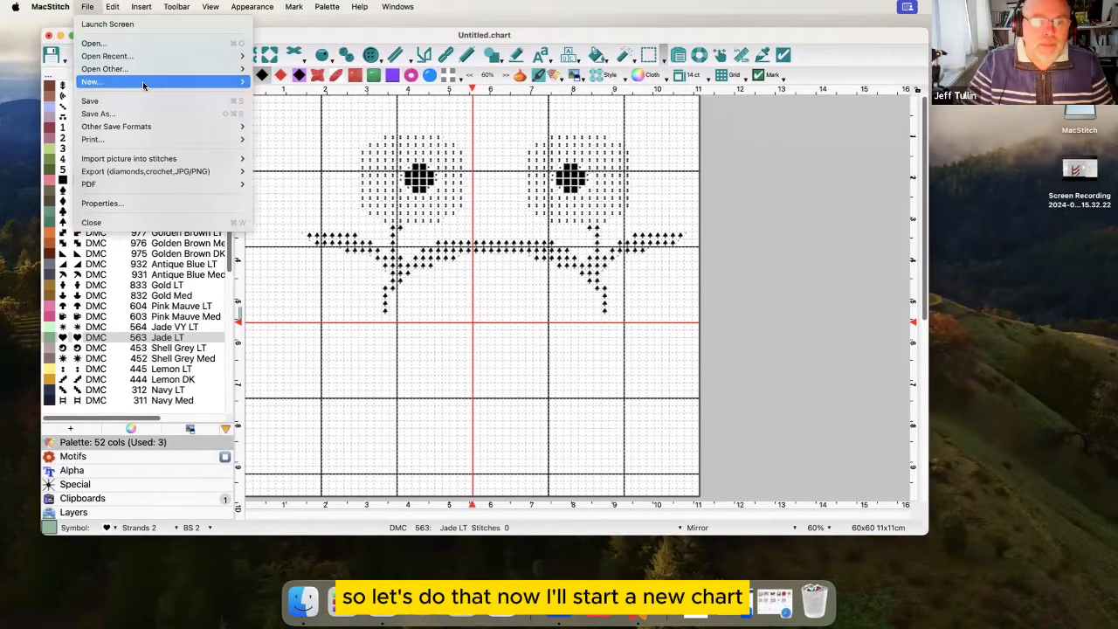
{"action": "mouse_move", "coordinate": [145, 82]}
{"action": "left_click", "coordinate": [290, 84]}
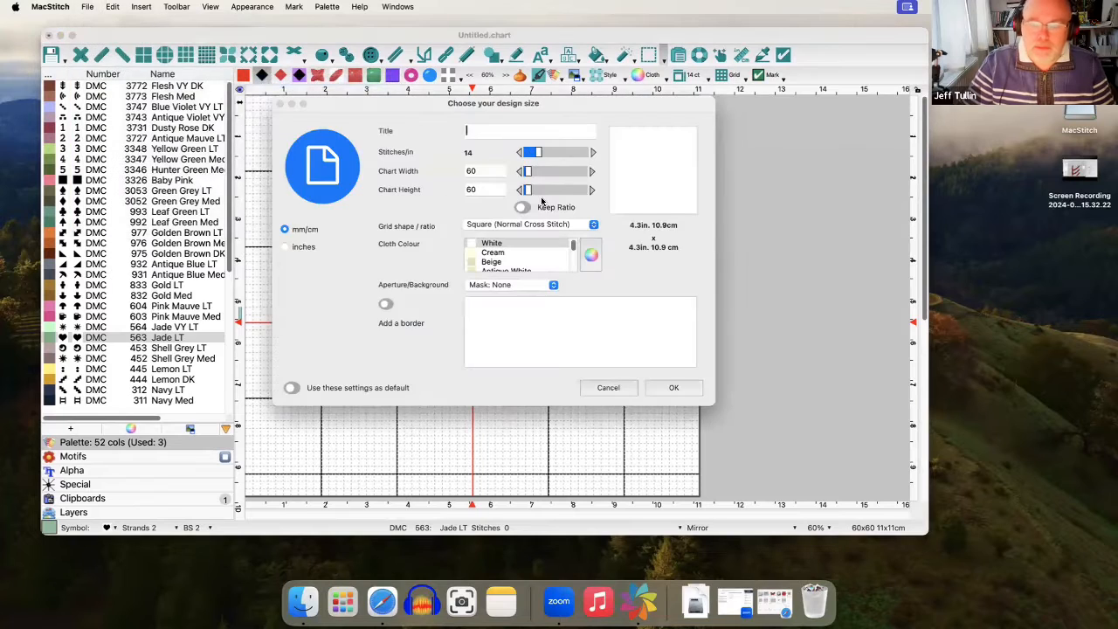
{"action": "left_click", "coordinate": [675, 387]}
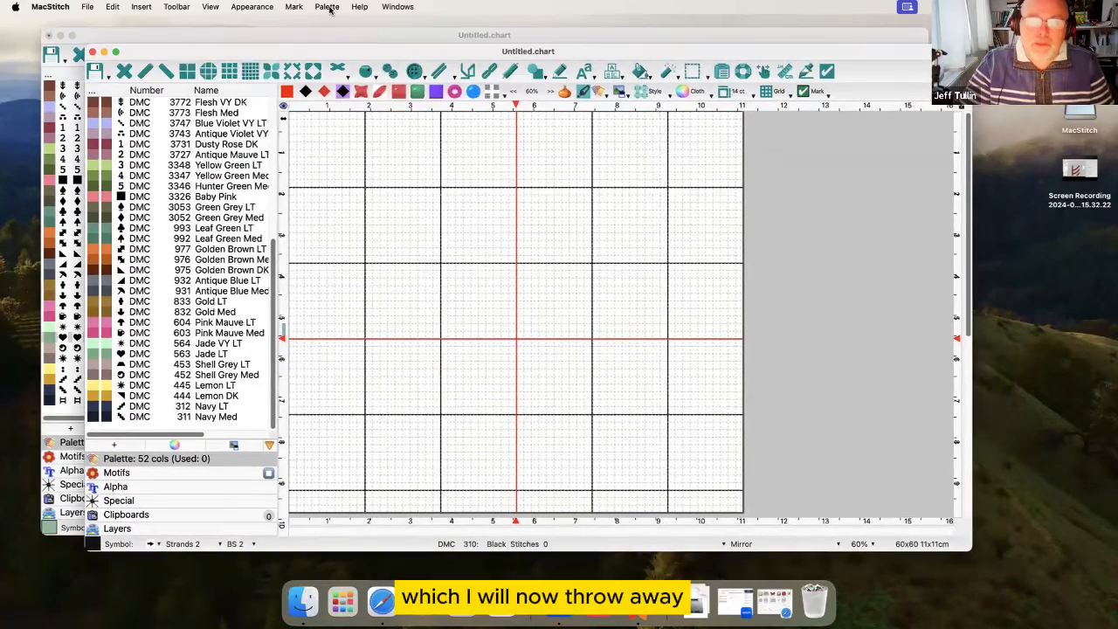
Remove all unused threads from the new chart's palette.
{"action": "left_click", "coordinate": [328, 7]}
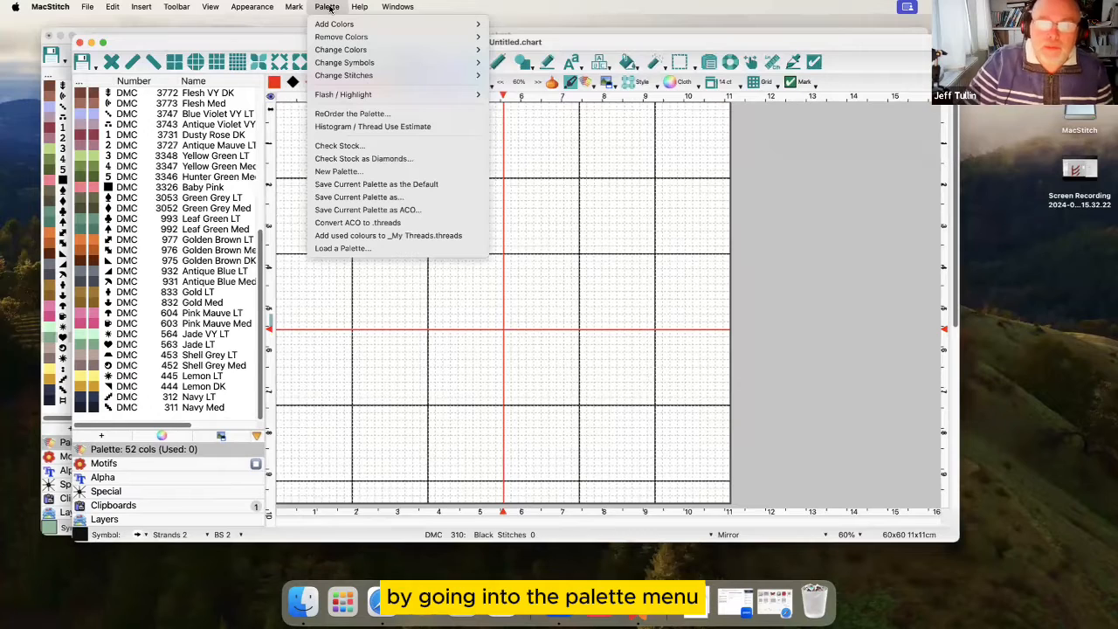
{"action": "mouse_move", "coordinate": [367, 42]}
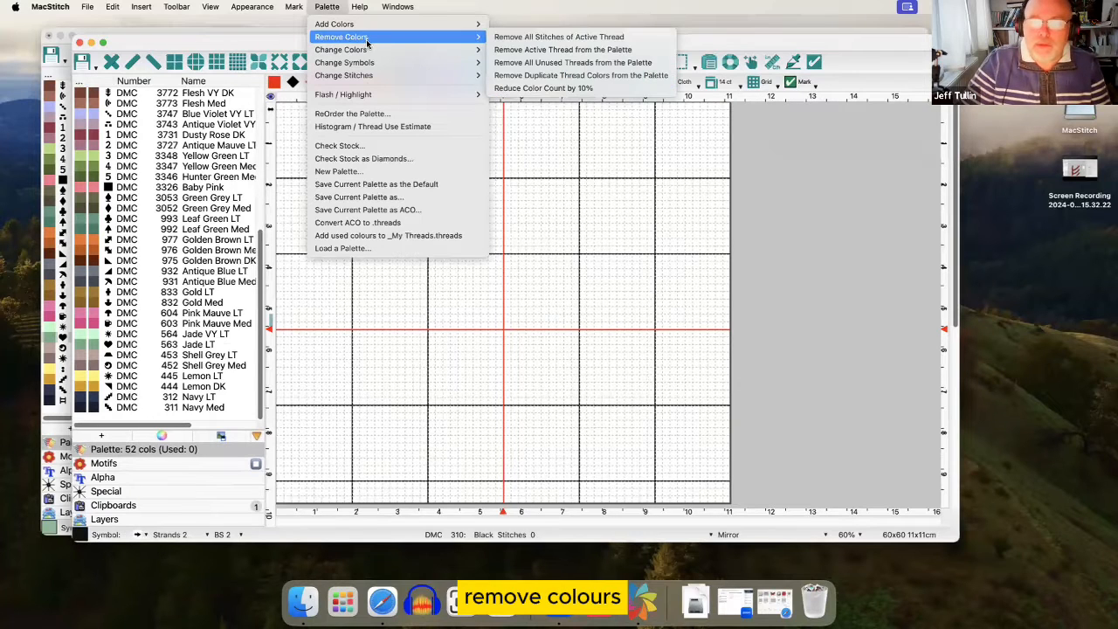
{"action": "left_click", "coordinate": [568, 62]}
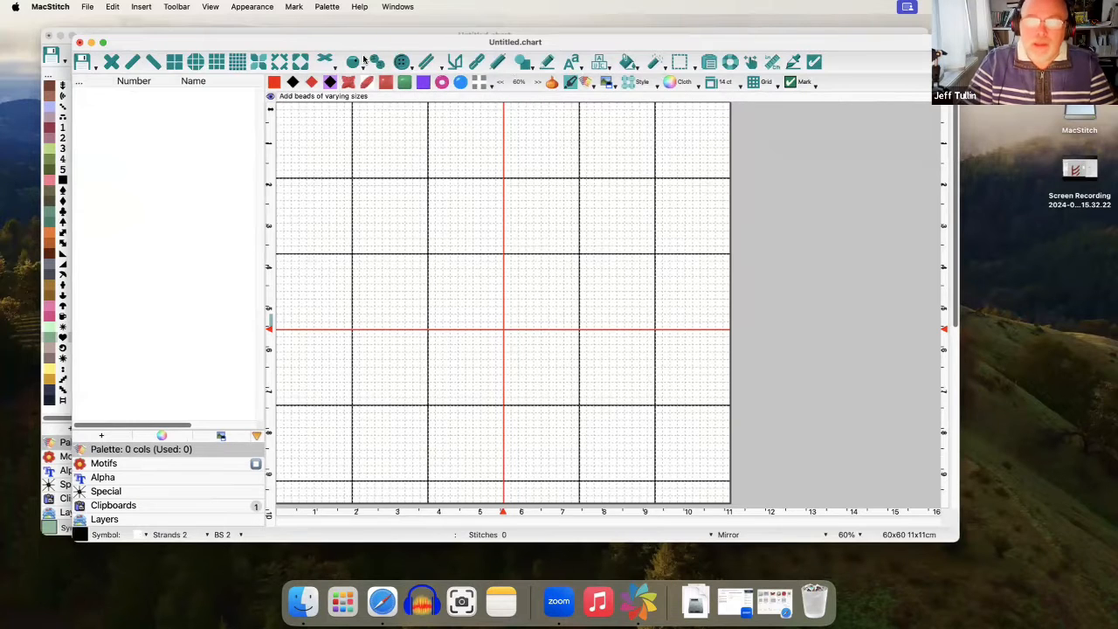
Start adding threads from the Anchor Silks family and include ANC 19 Pink Bright Ultra VY in the selection.
{"action": "left_click", "coordinate": [325, 7]}
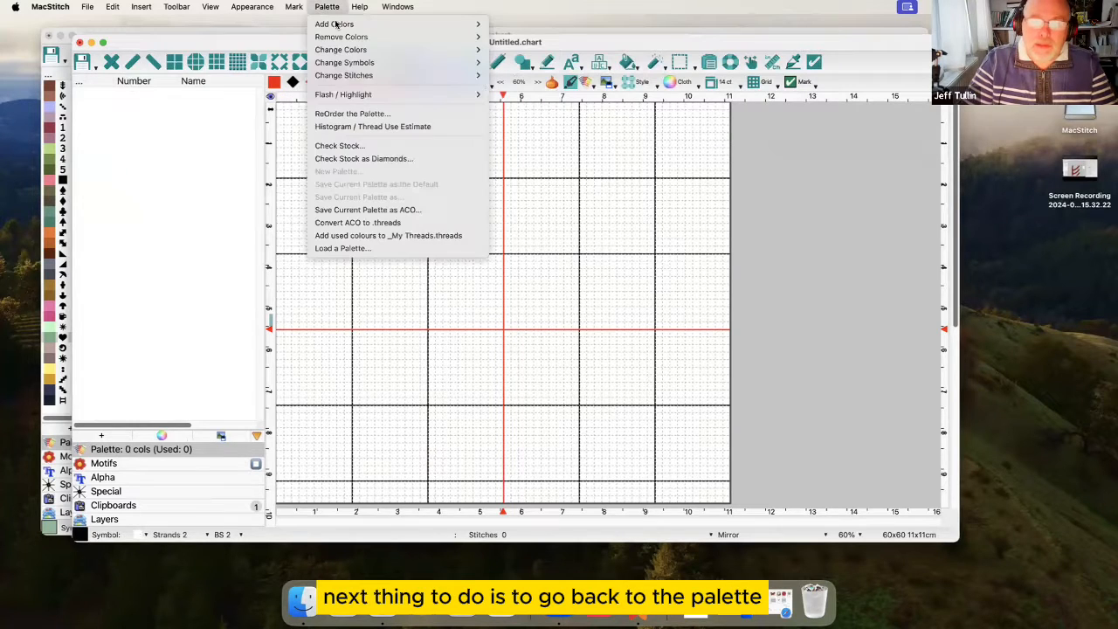
{"action": "mouse_move", "coordinate": [335, 25]}
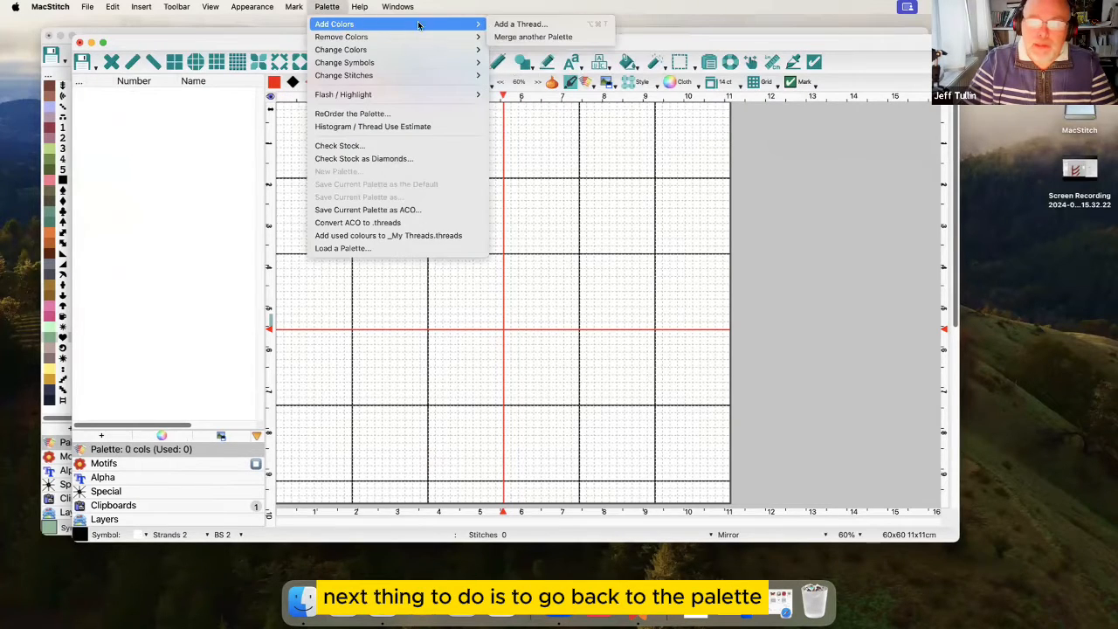
{"action": "left_click", "coordinate": [524, 26]}
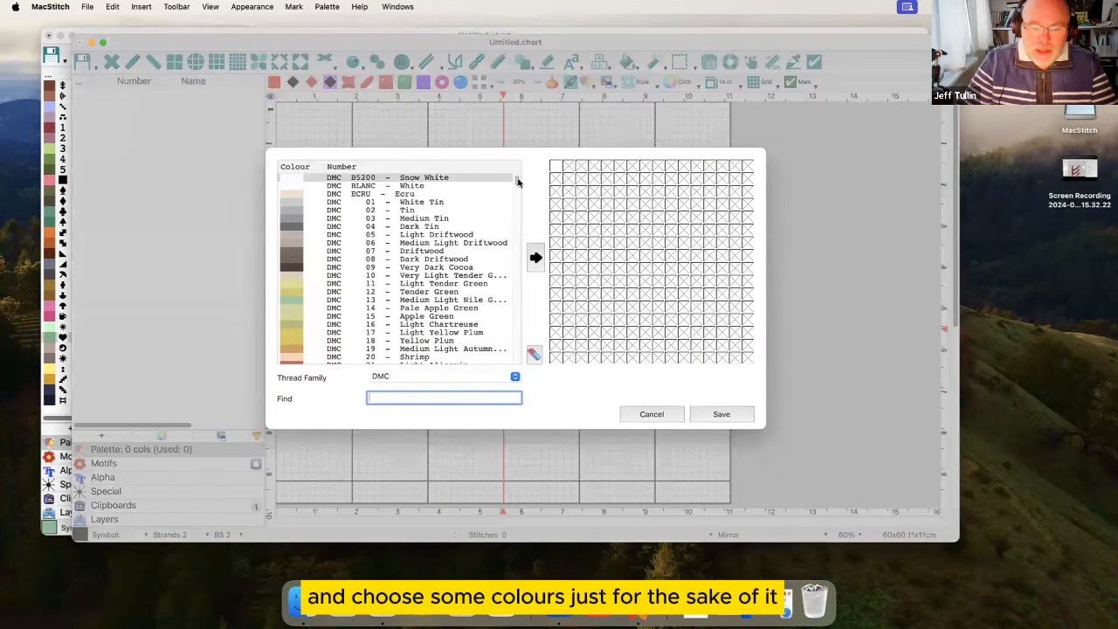
{"action": "left_click", "coordinate": [516, 378]}
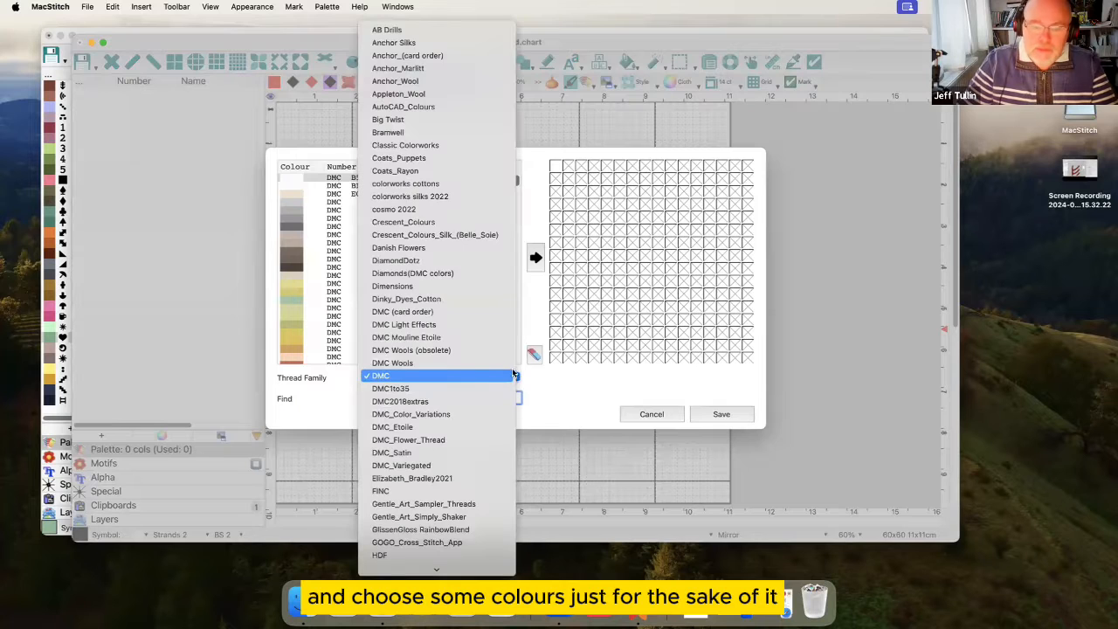
{"action": "left_click", "coordinate": [471, 44]}
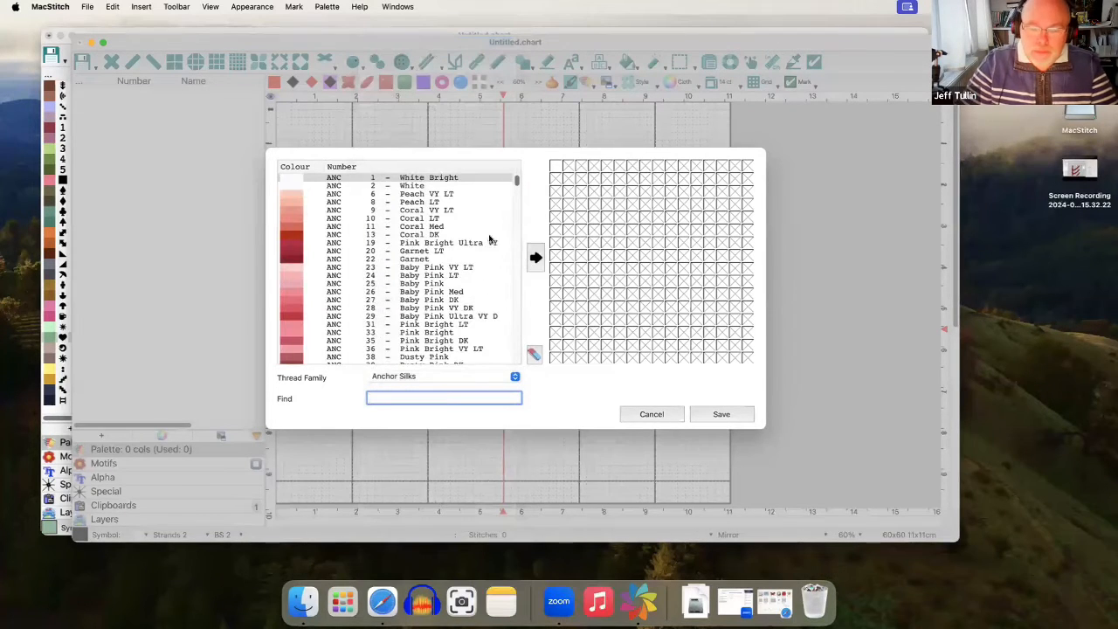
{"action": "left_click", "coordinate": [357, 244]}
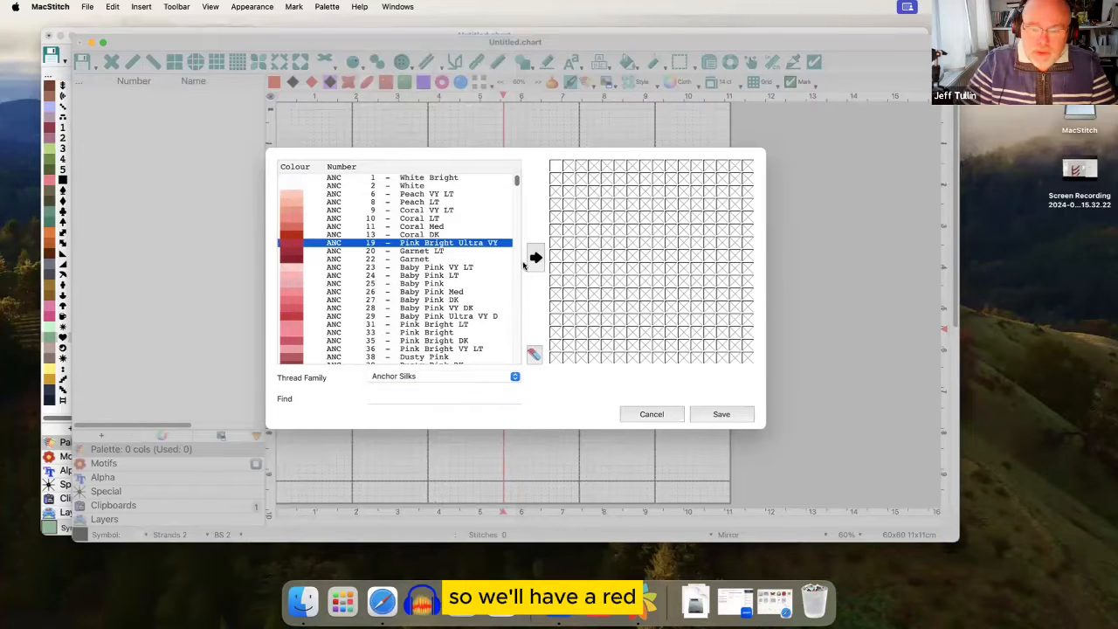
{"action": "left_click", "coordinate": [535, 257]}
Add Anchor threads 176 Cornflower Blue Med and 209 Jade Med to the selection.
{"action": "scroll", "coordinate": [515, 280], "scroll_direction": "down", "scroll_amount": 5}
{"action": "scroll", "coordinate": [515, 280], "scroll_direction": "down", "scroll_amount": 10}
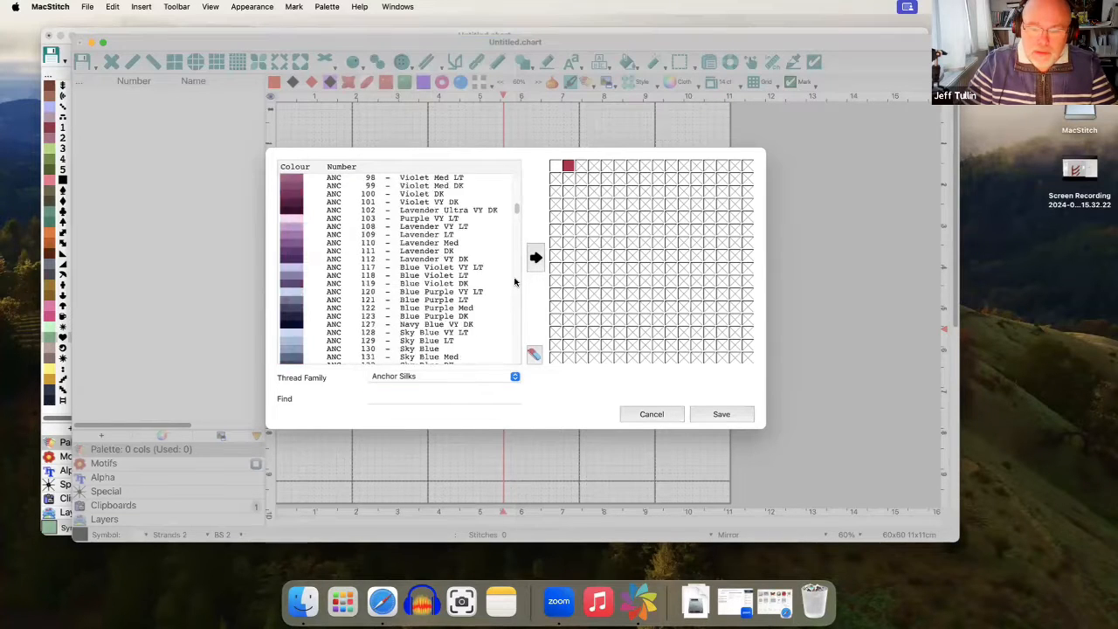
{"action": "left_click", "coordinate": [439, 236]}
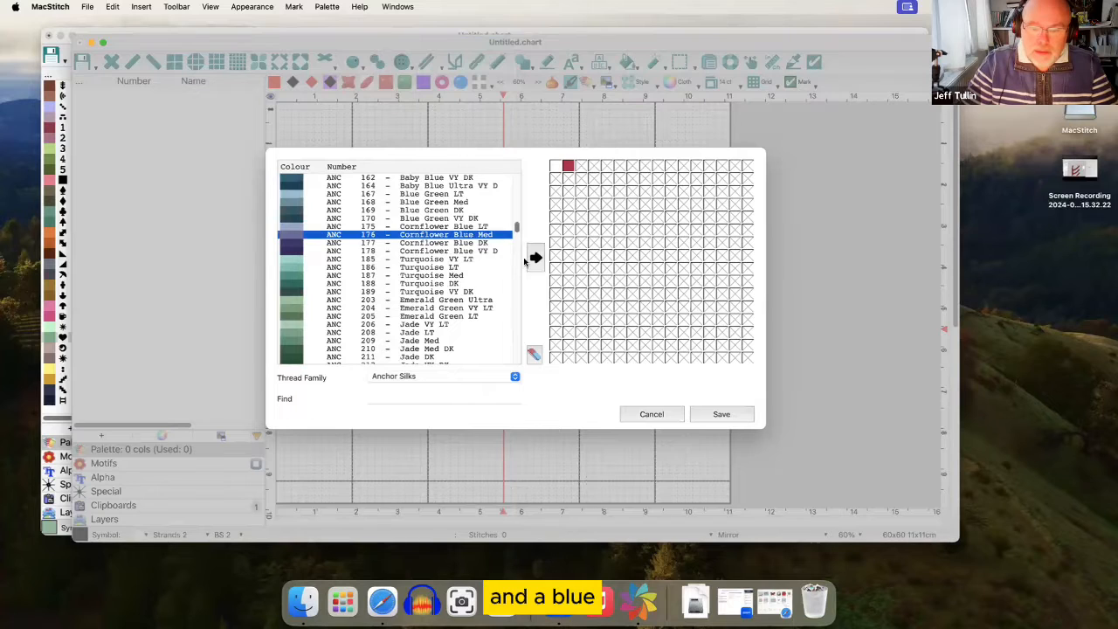
{"action": "left_click", "coordinate": [535, 257]}
{"action": "scroll", "coordinate": [441, 274], "scroll_direction": "down", "scroll_amount": 3}
{"action": "left_click", "coordinate": [441, 274]}
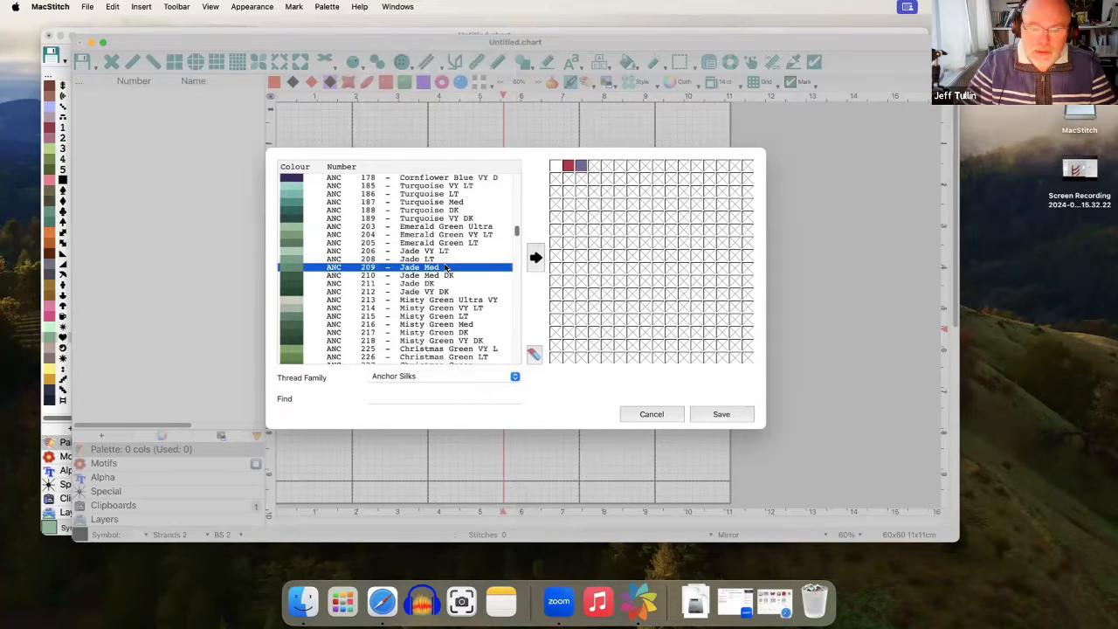
{"action": "left_click", "coordinate": [536, 257]}
Add the run of orange Anchor threads from 303 Burnt Orange Med through 308 Topaz Med to the selection.
{"action": "scroll", "coordinate": [458, 299], "scroll_direction": "down", "scroll_amount": 7}
{"action": "scroll", "coordinate": [458, 299], "scroll_direction": "down", "scroll_amount": 15}
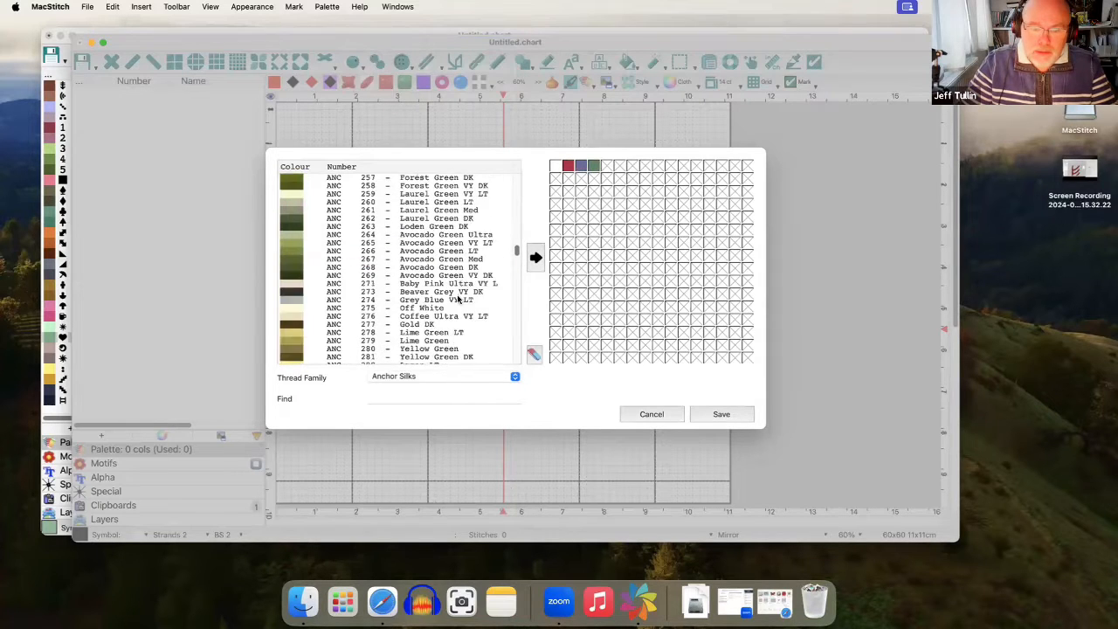
{"action": "left_click", "coordinate": [423, 201]}
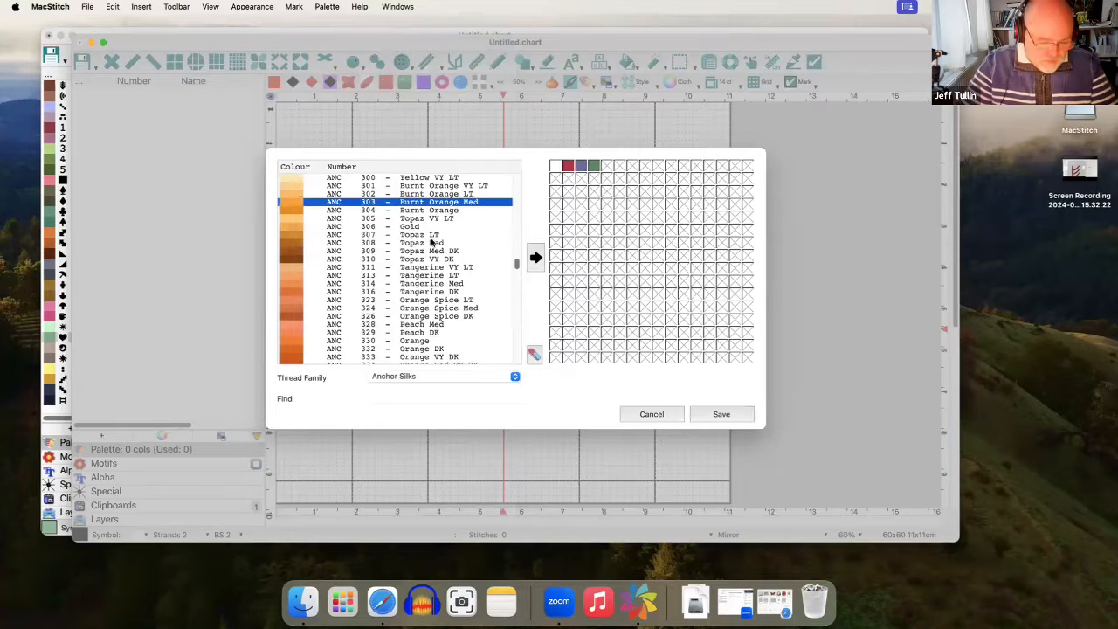
{"action": "left_click", "coordinate": [456, 244], "text": "shift"}
{"action": "left_click", "coordinate": [535, 257]}
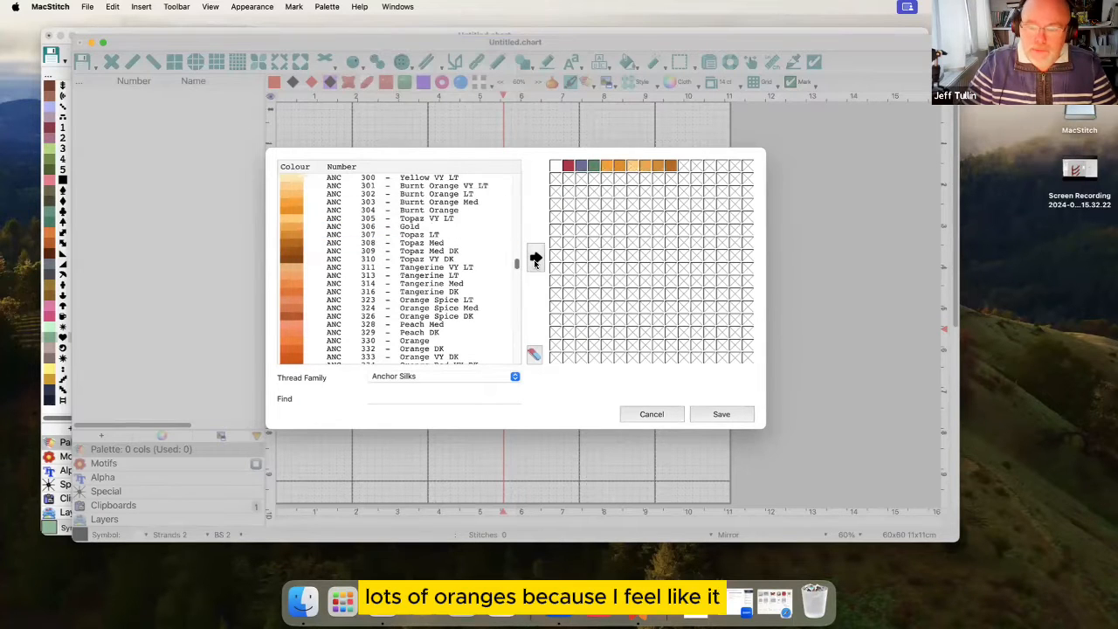
Add Anchor threads 401 Shell Grey VY DK and 850 Grey Blue DK, and save the thread selection to the palette.
{"action": "left_click_drag", "start_coordinate": [516, 262], "coordinate": [497, 289]}
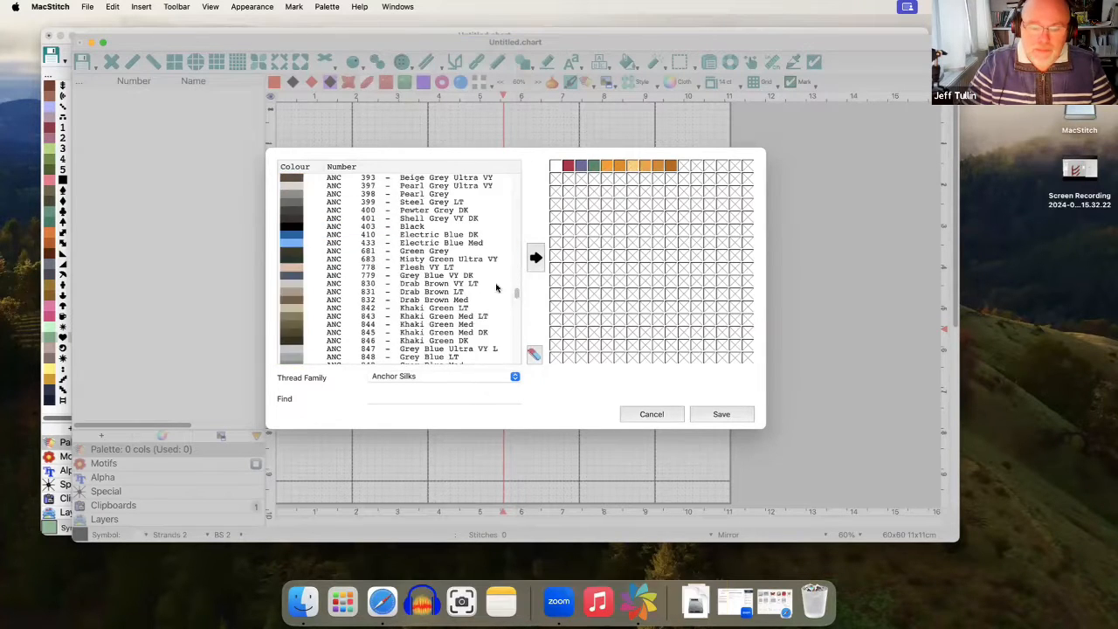
{"action": "left_click", "coordinate": [431, 219]}
{"action": "left_click", "coordinate": [535, 256]}
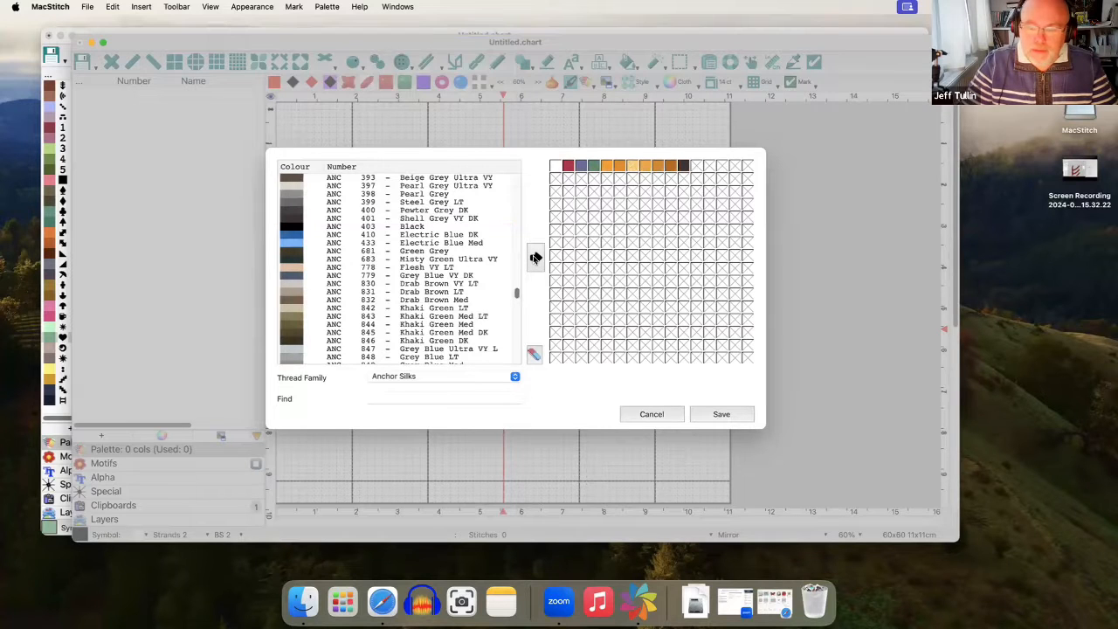
{"action": "scroll", "coordinate": [423, 312], "scroll_direction": "down", "scroll_amount": 2}
{"action": "scroll", "coordinate": [423, 312], "scroll_direction": "down", "scroll_amount": 4}
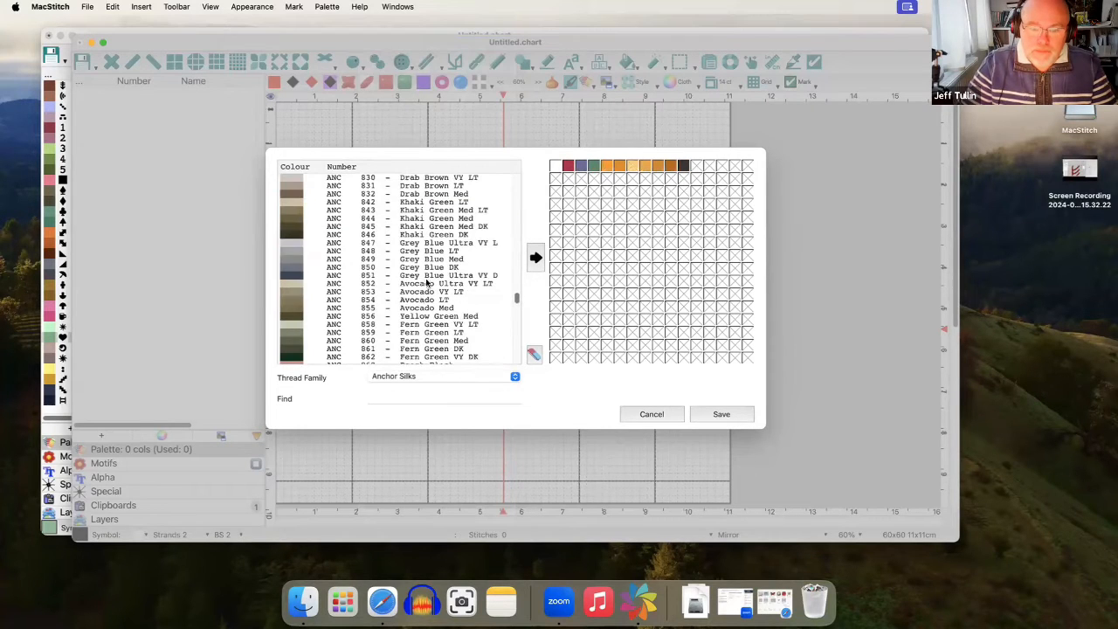
{"action": "left_click", "coordinate": [429, 274]}
{"action": "left_click", "coordinate": [535, 256]}
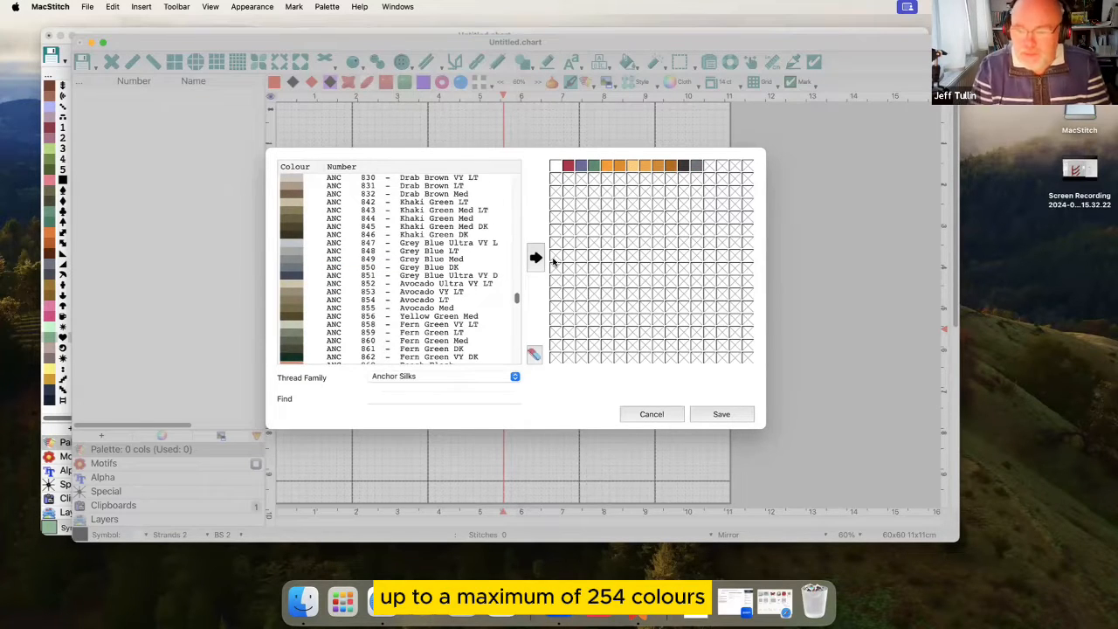
{"action": "left_click", "coordinate": [721, 414]}
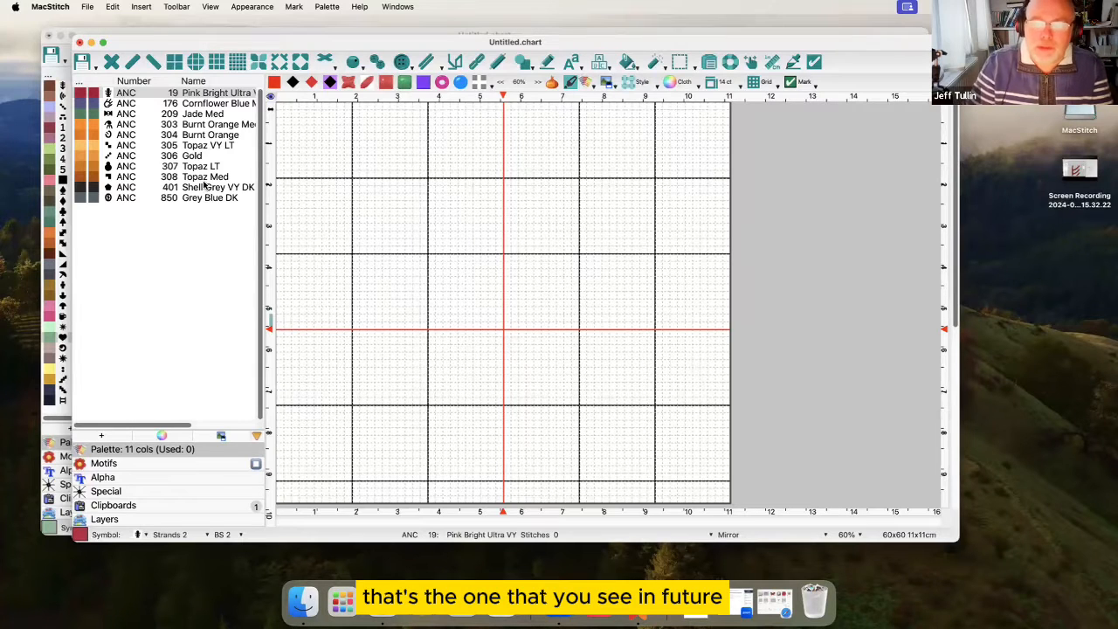
Save the current Anchor palette as the default palette and close the new chart.
{"action": "left_click", "coordinate": [325, 7]}
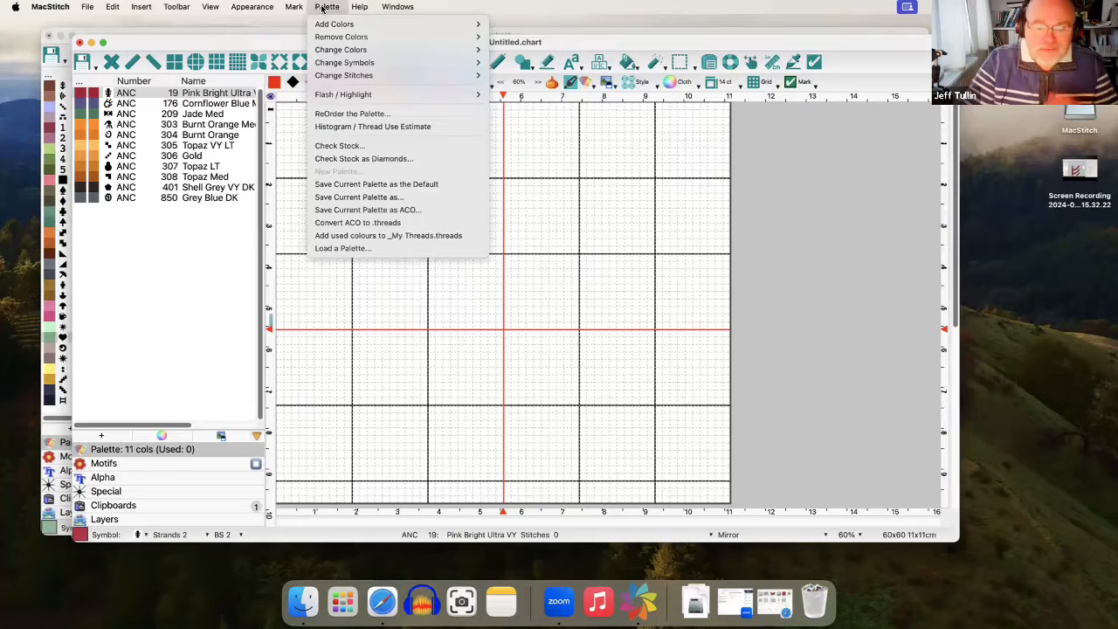
{"action": "left_click", "coordinate": [400, 185]}
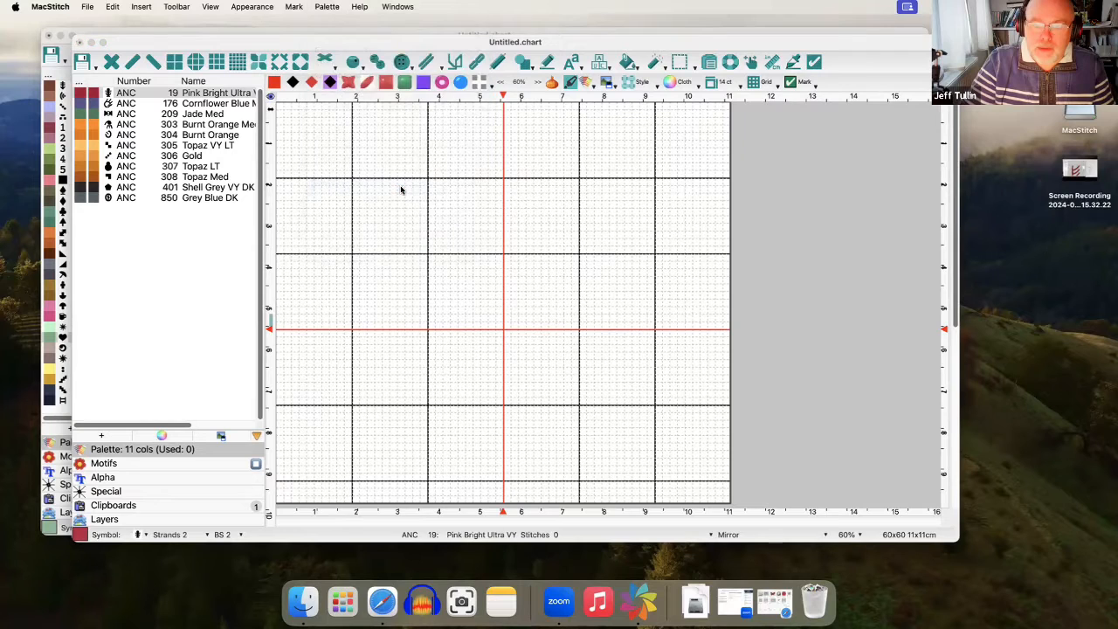
{"action": "key", "text": "super+w"}
{"action": "left_click", "coordinate": [530, 253]}
Create another new 60 x 60 chart that uses the saved default palette, and move its window over the old chart.
{"action": "left_click", "coordinate": [89, 7]}
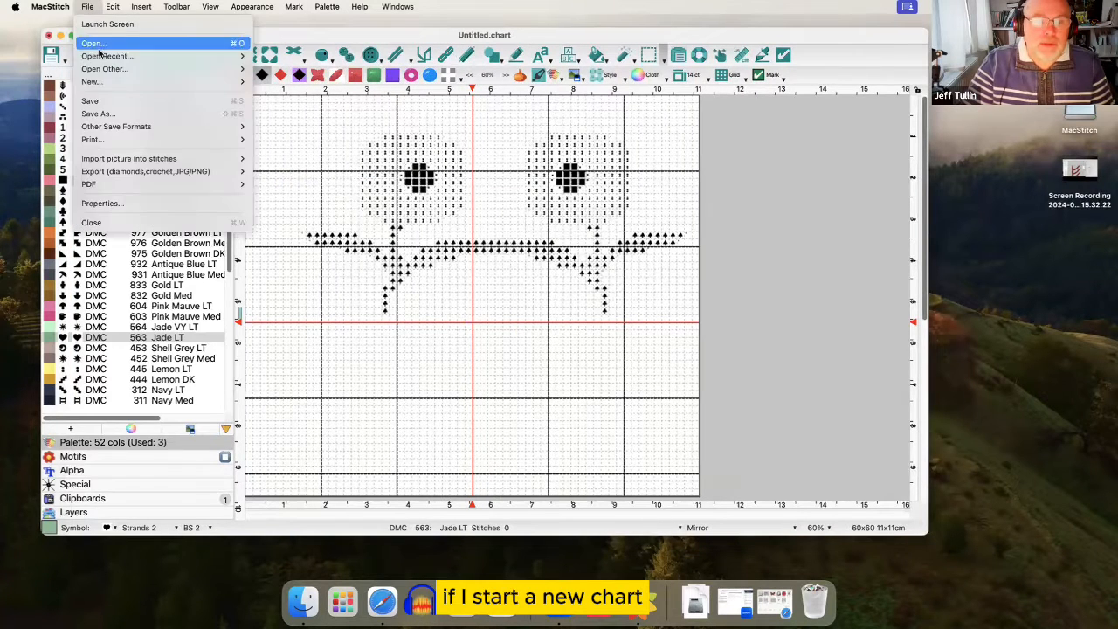
{"action": "mouse_move", "coordinate": [159, 82]}
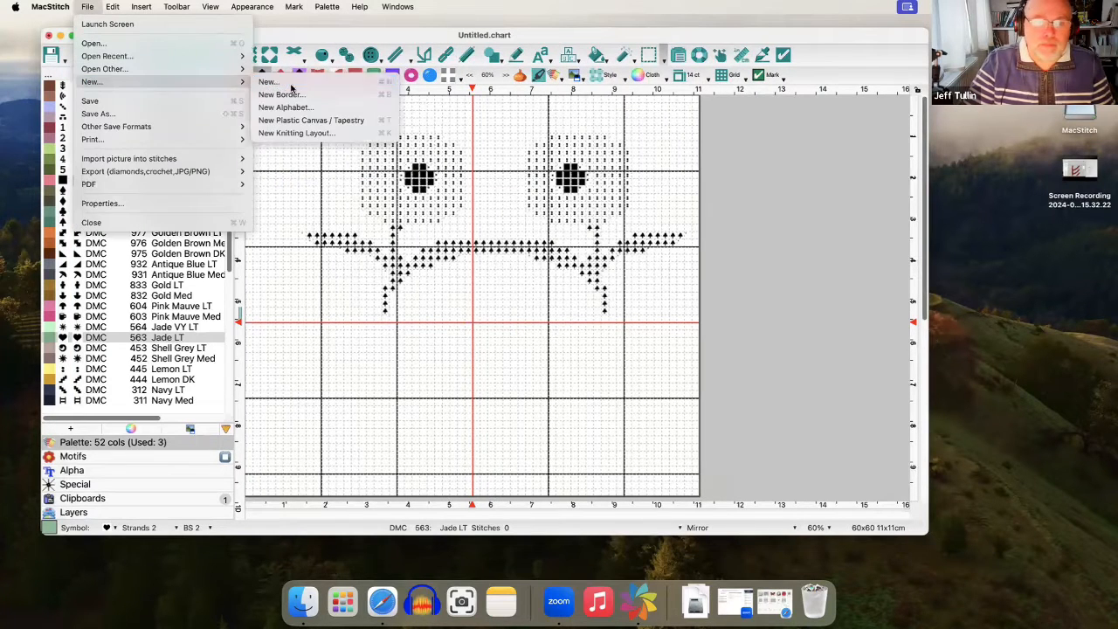
{"action": "left_click", "coordinate": [271, 81]}
{"action": "left_click", "coordinate": [670, 388]}
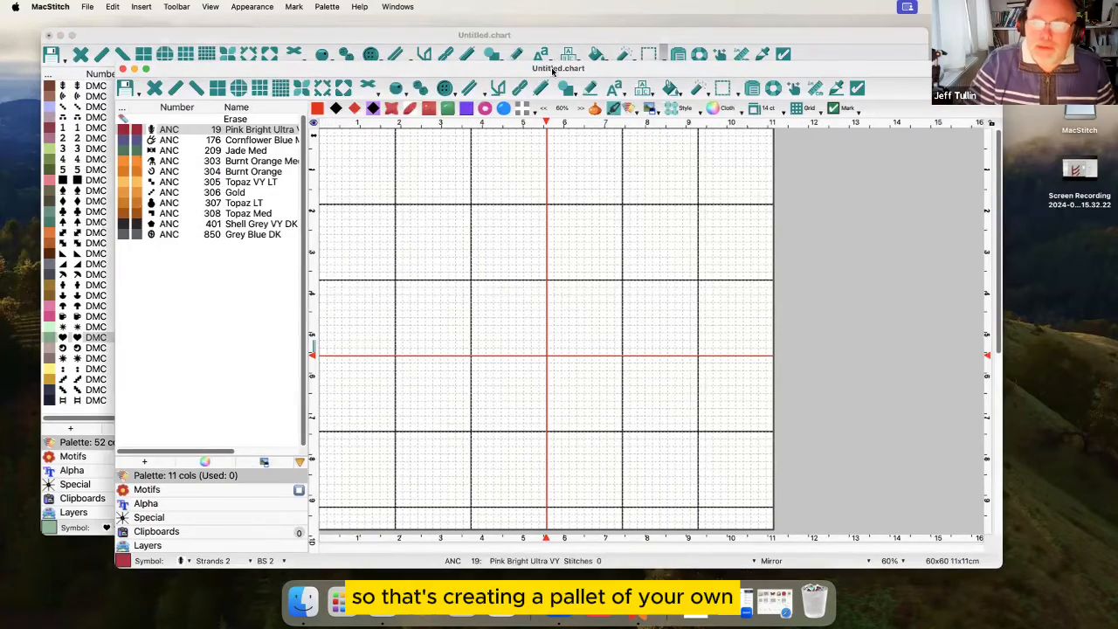
{"action": "left_click_drag", "start_coordinate": [554, 72], "coordinate": [491, 46]}
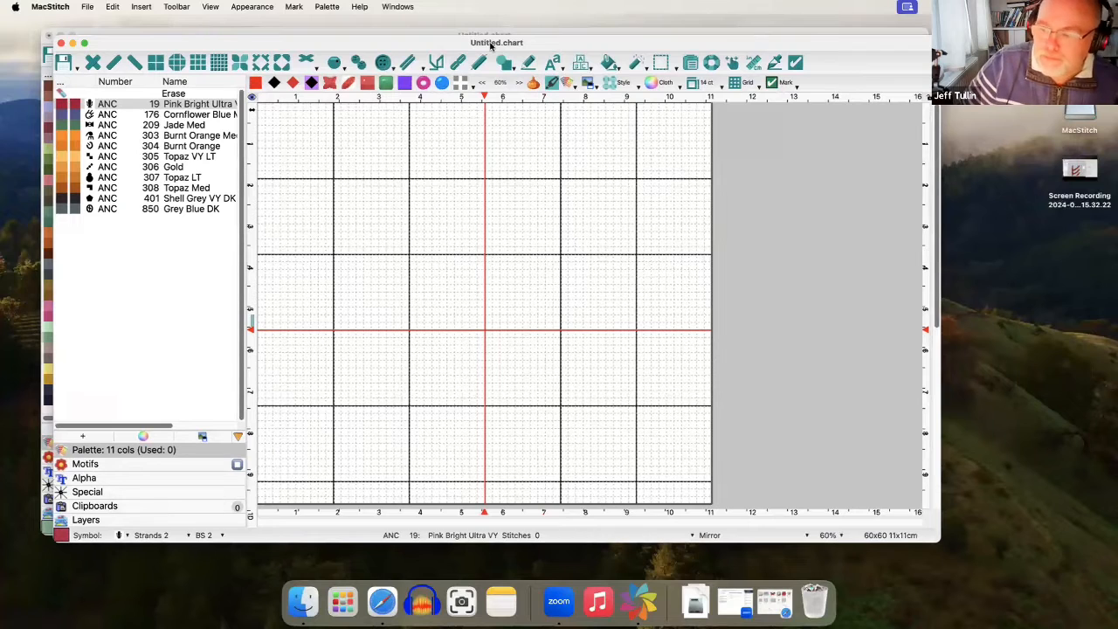
Draw a short S-shaped line of full stitches in ANC 19 near the chart's upper-left area.
{"action": "left_click", "coordinate": [520, 83]}
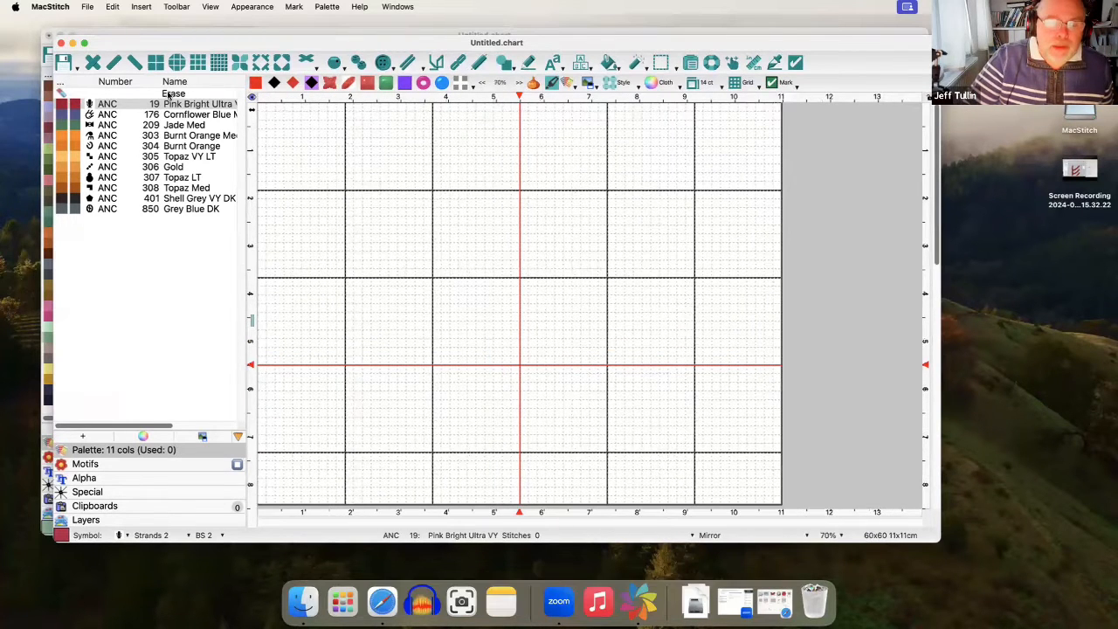
{"action": "left_click", "coordinate": [96, 64]}
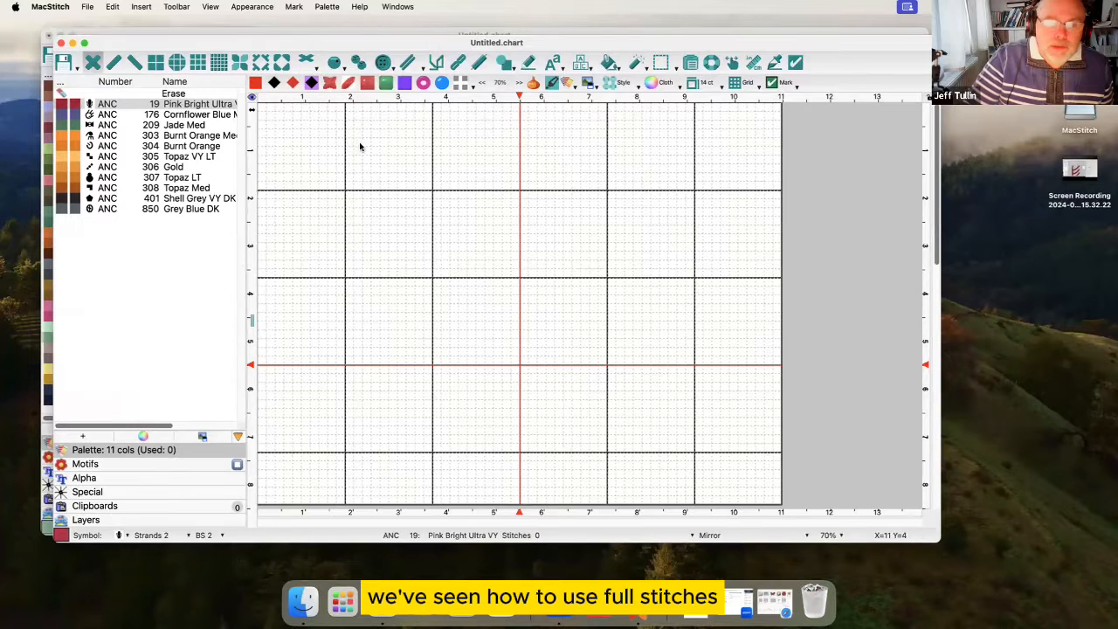
{"action": "mouse_move", "coordinate": [385, 153]}
{"action": "left_mouse_down"}
{"action": "mouse_move", "coordinate": [360, 169]}
{"action": "mouse_move", "coordinate": [374, 196]}
{"action": "mouse_move", "coordinate": [322, 211]}
{"action": "left_mouse_up"}
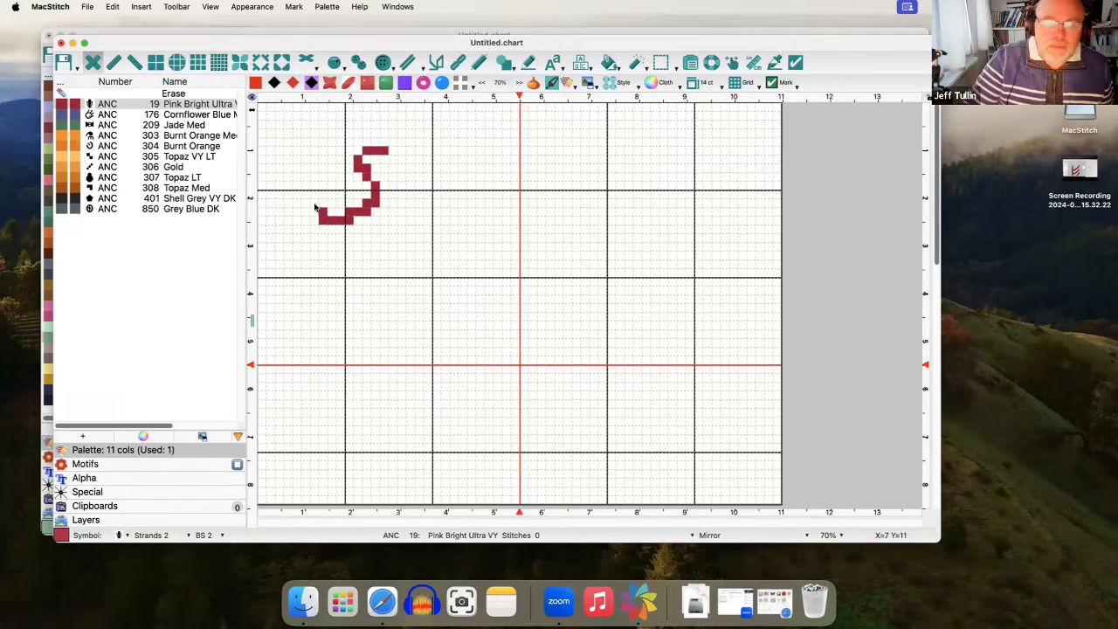
Draw a peak in ANC 19 beside the S-shape, using one diagonal half-stitch direction for each slope.
{"action": "left_click", "coordinate": [114, 63]}
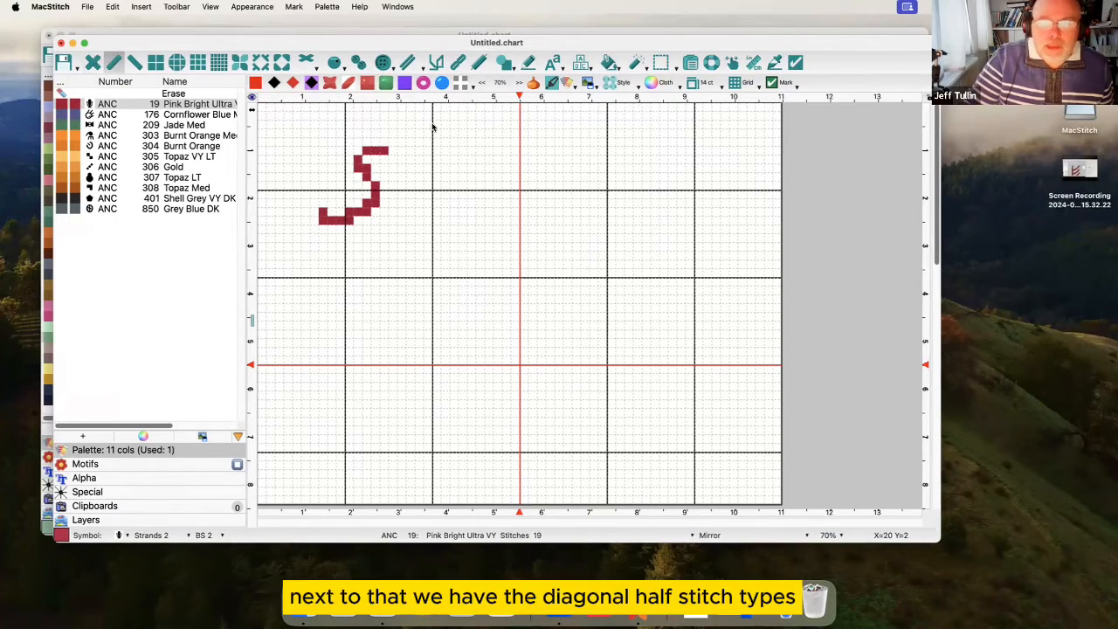
{"action": "left_click_drag", "start_coordinate": [451, 154], "coordinate": [418, 186]}
{"action": "left_click", "coordinate": [135, 63]}
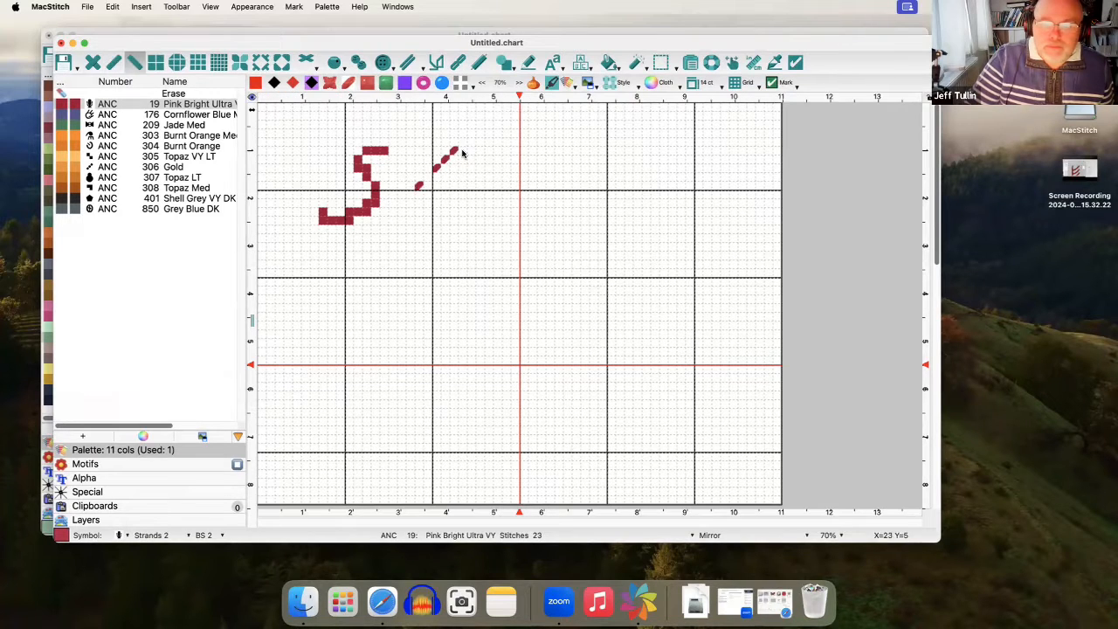
{"action": "left_click_drag", "start_coordinate": [460, 150], "coordinate": [490, 179]}
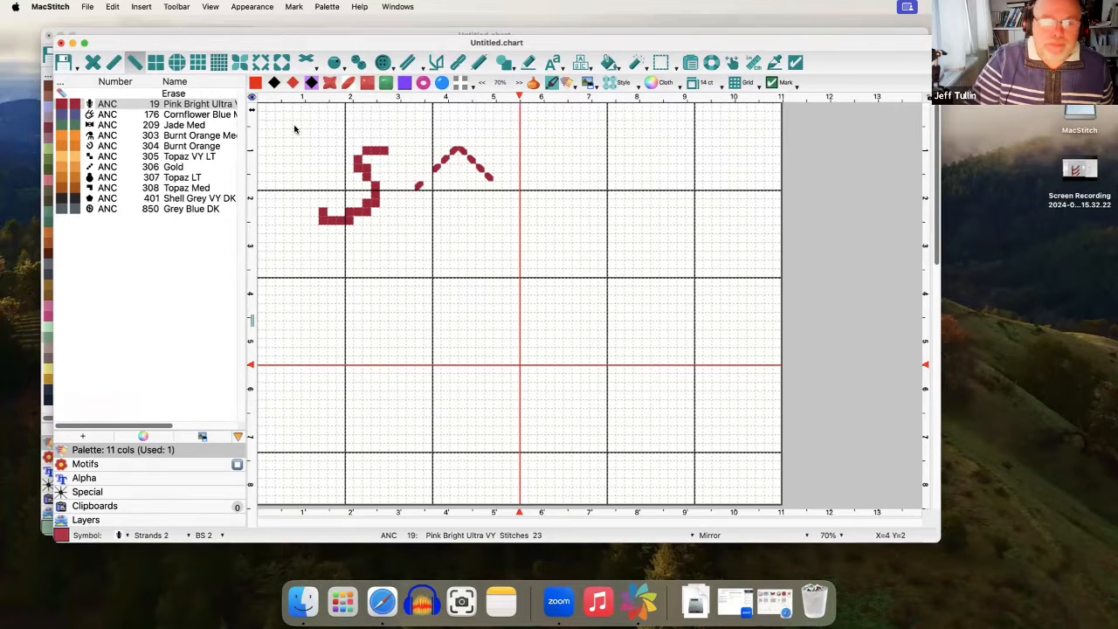
Paint solid areas of full stitches in ANC 19 with the multi-stitch brushes: 2 x 2, 3 x 3, a larger block and the round brush.
{"action": "left_click", "coordinate": [156, 63]}
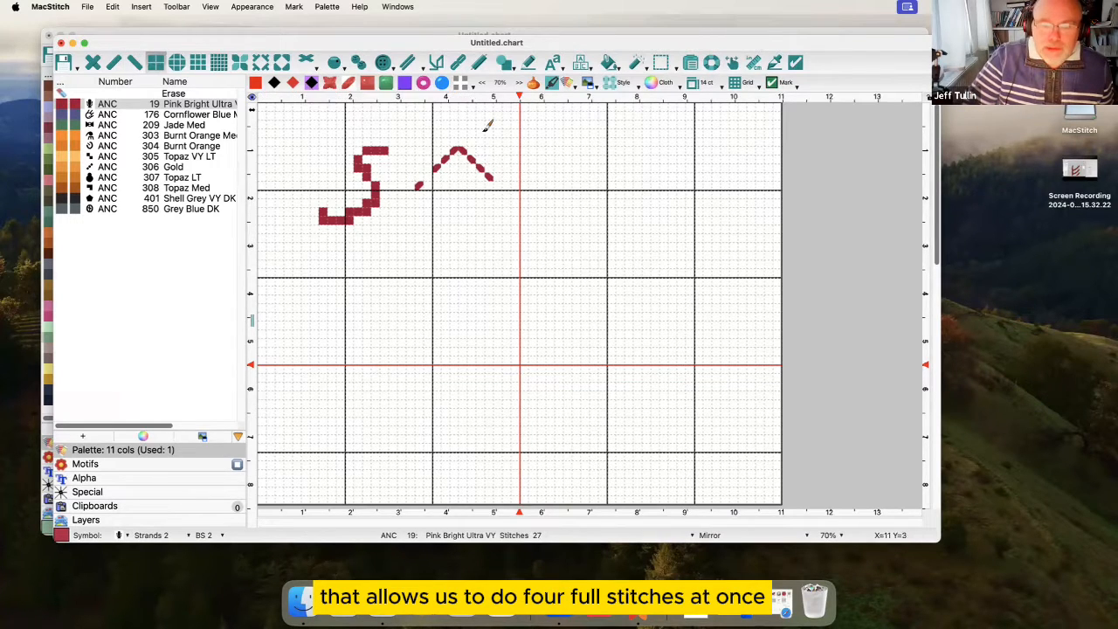
{"action": "mouse_move", "coordinate": [557, 159]}
{"action": "left_mouse_down"}
{"action": "mouse_move", "coordinate": [598, 167]}
{"action": "mouse_move", "coordinate": [565, 146]}
{"action": "mouse_move", "coordinate": [621, 150]}
{"action": "left_mouse_up"}
{"action": "left_click", "coordinate": [198, 65]}
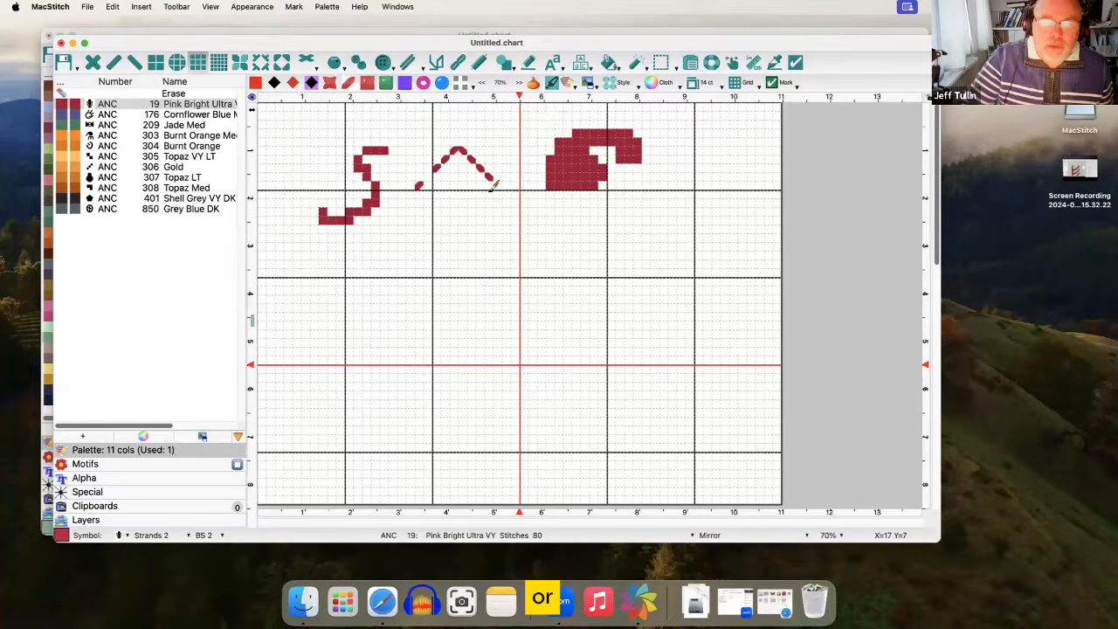
{"action": "mouse_move", "coordinate": [533, 211]}
{"action": "left_mouse_down"}
{"action": "mouse_move", "coordinate": [573, 245]}
{"action": "mouse_move", "coordinate": [548, 254]}
{"action": "mouse_move", "coordinate": [496, 246]}
{"action": "left_mouse_up"}
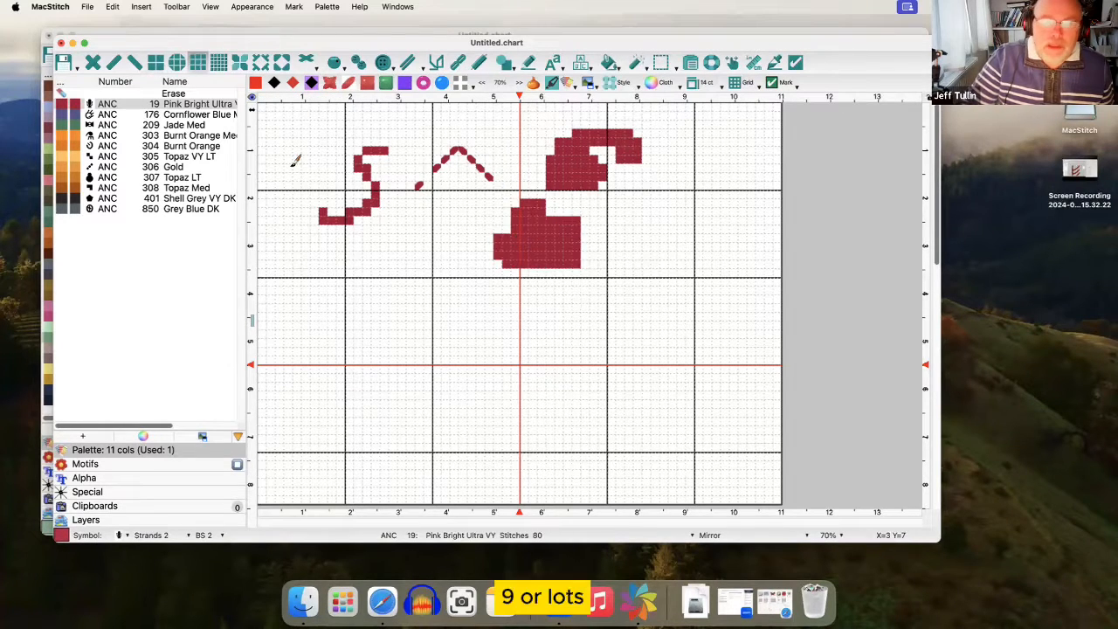
{"action": "mouse_move", "coordinate": [637, 220]}
{"action": "left_mouse_down"}
{"action": "mouse_move", "coordinate": [611, 278]}
{"action": "mouse_move", "coordinate": [706, 265]}
{"action": "mouse_move", "coordinate": [698, 234]}
{"action": "left_mouse_up"}
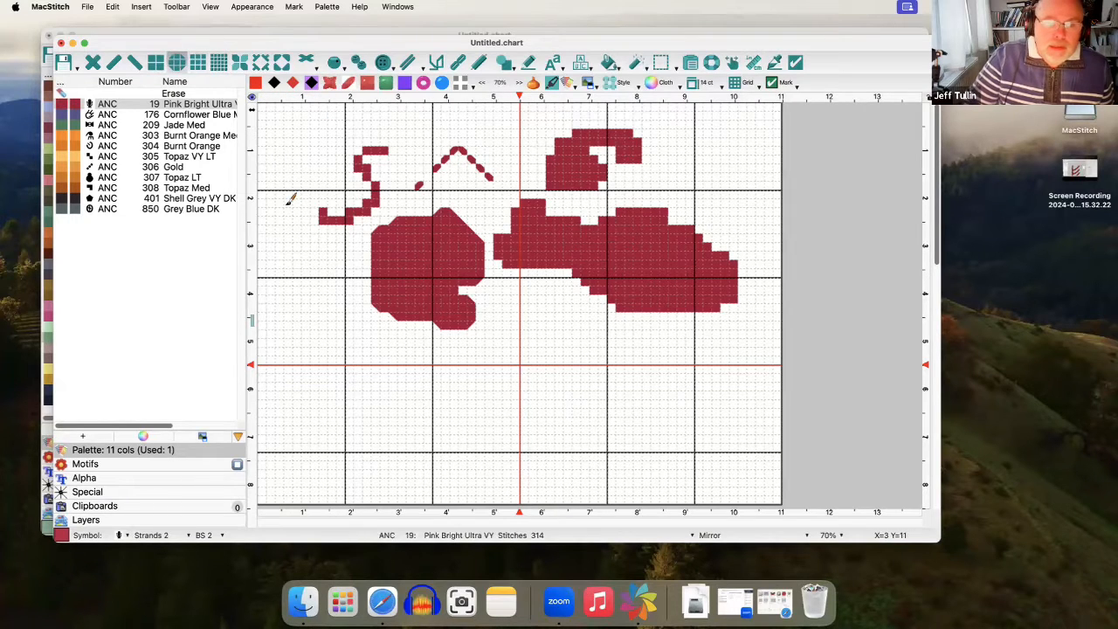
Flood fill the rounded dark red shape below the S-line with ANC 303 Burnt Orange Med.
{"action": "left_click", "coordinate": [179, 137]}
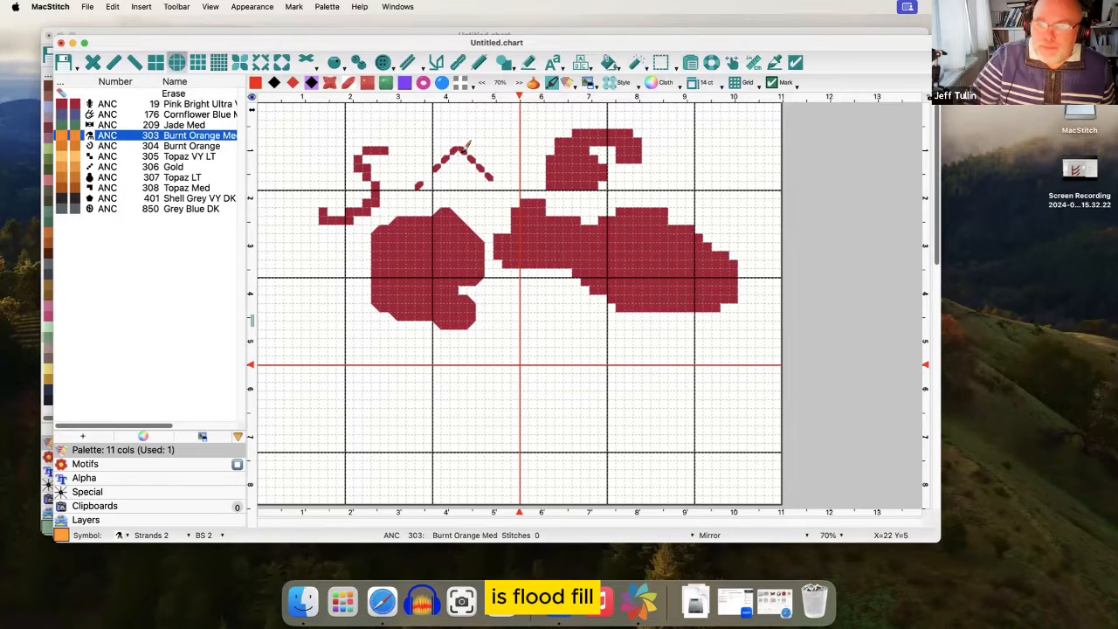
{"action": "left_click_drag", "start_coordinate": [908, 46], "coordinate": [913, 69]}
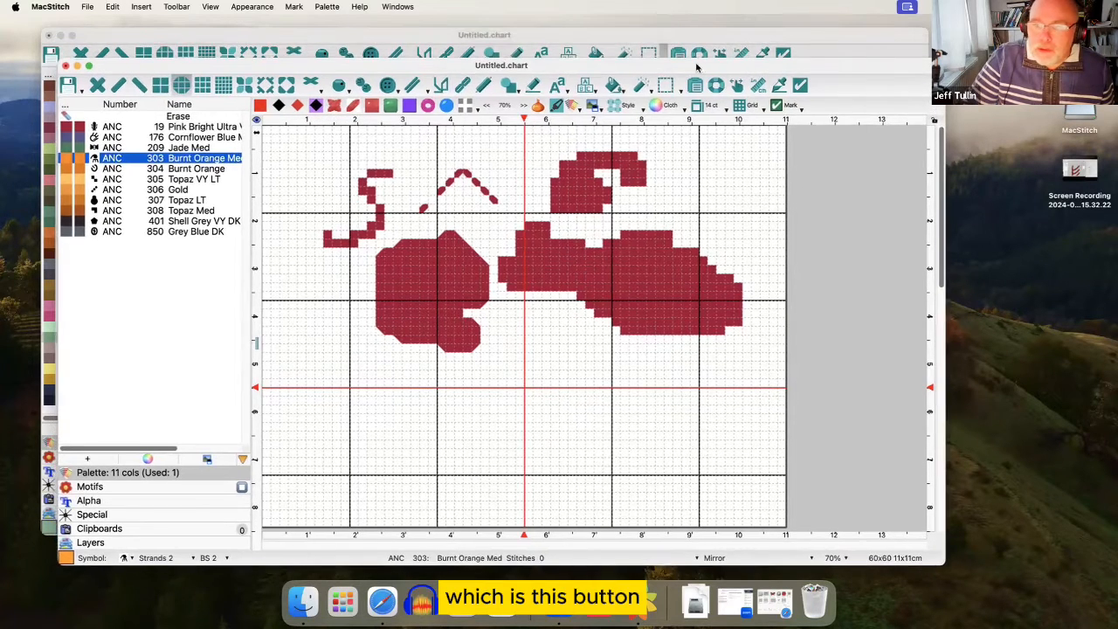
{"action": "left_click", "coordinate": [614, 86]}
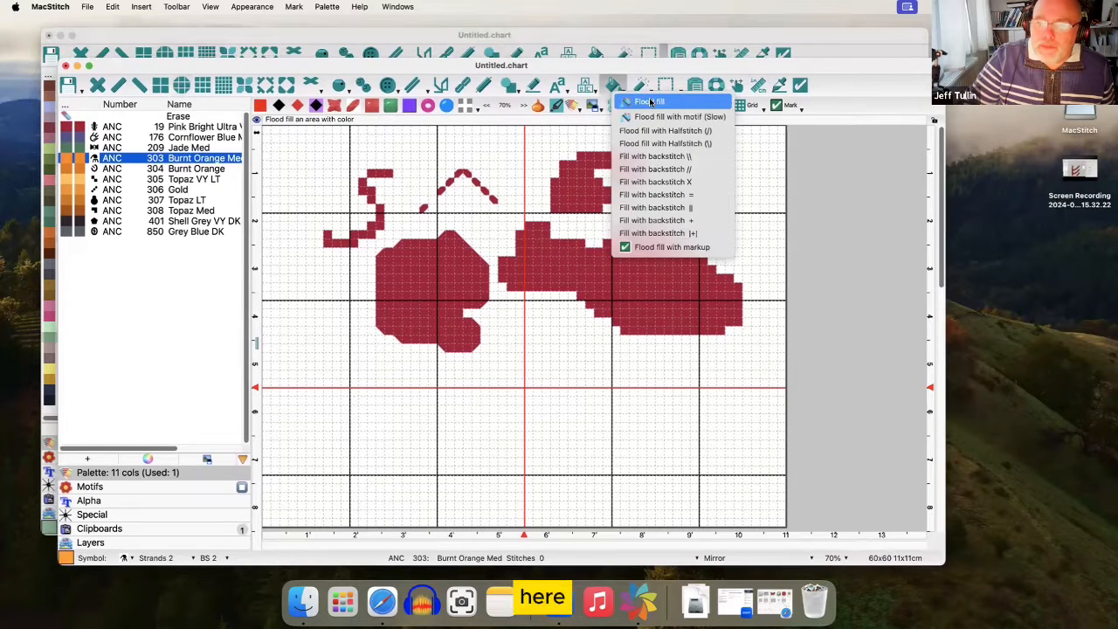
{"action": "left_click", "coordinate": [650, 102]}
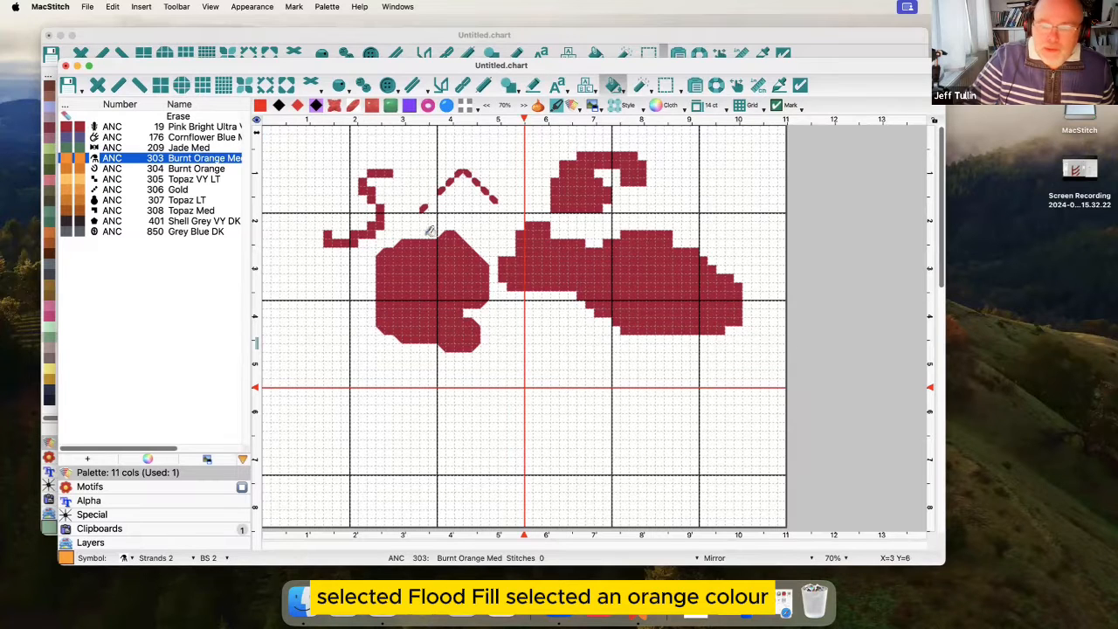
{"action": "left_click", "coordinate": [457, 270]}
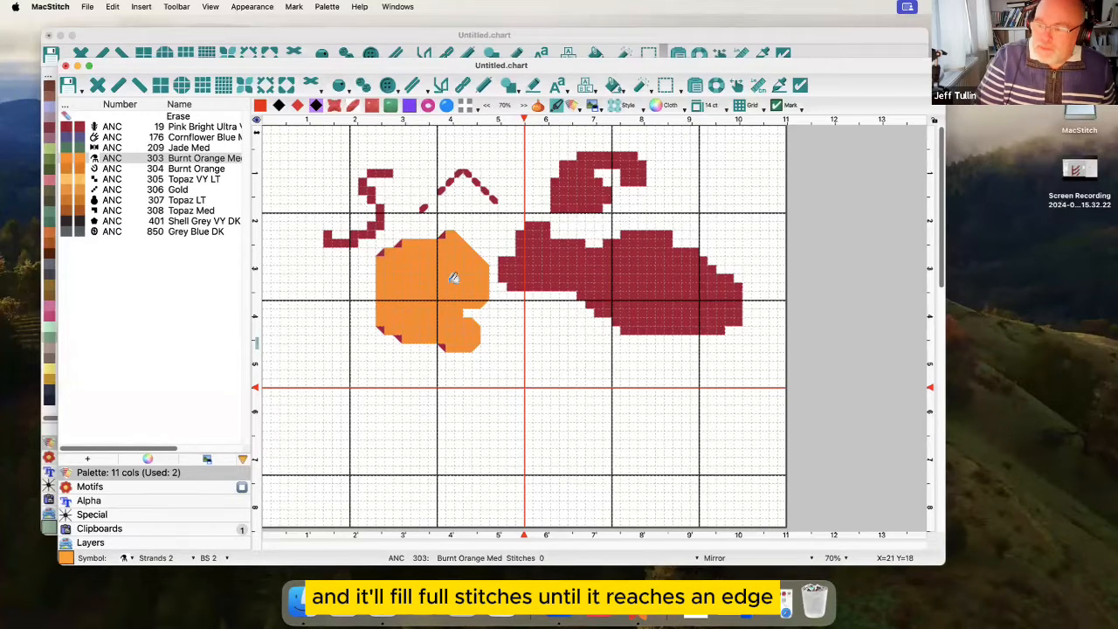
Add a few triangular half (3/4) stitches in ANC 303 within and along the large dark red shape, using both variants.
{"action": "left_click_drag", "start_coordinate": [260, 80], "coordinate": [245, 66]}
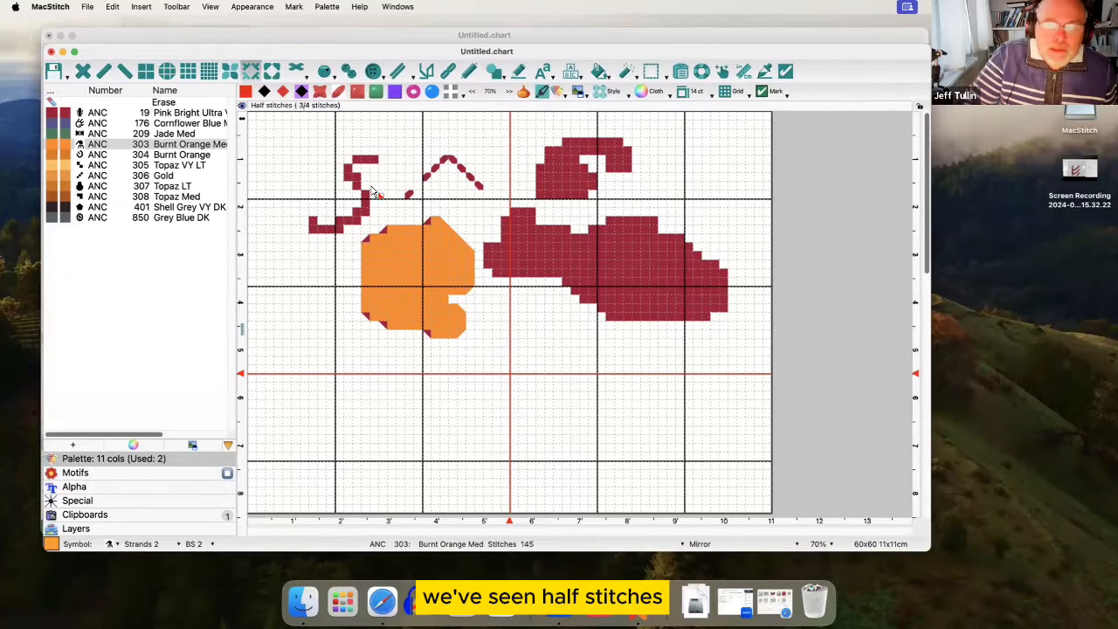
{"action": "mouse_move", "coordinate": [538, 271]}
{"action": "left_mouse_down"}
{"action": "mouse_move", "coordinate": [552, 279]}
{"action": "mouse_move", "coordinate": [568, 263]}
{"action": "left_mouse_up"}
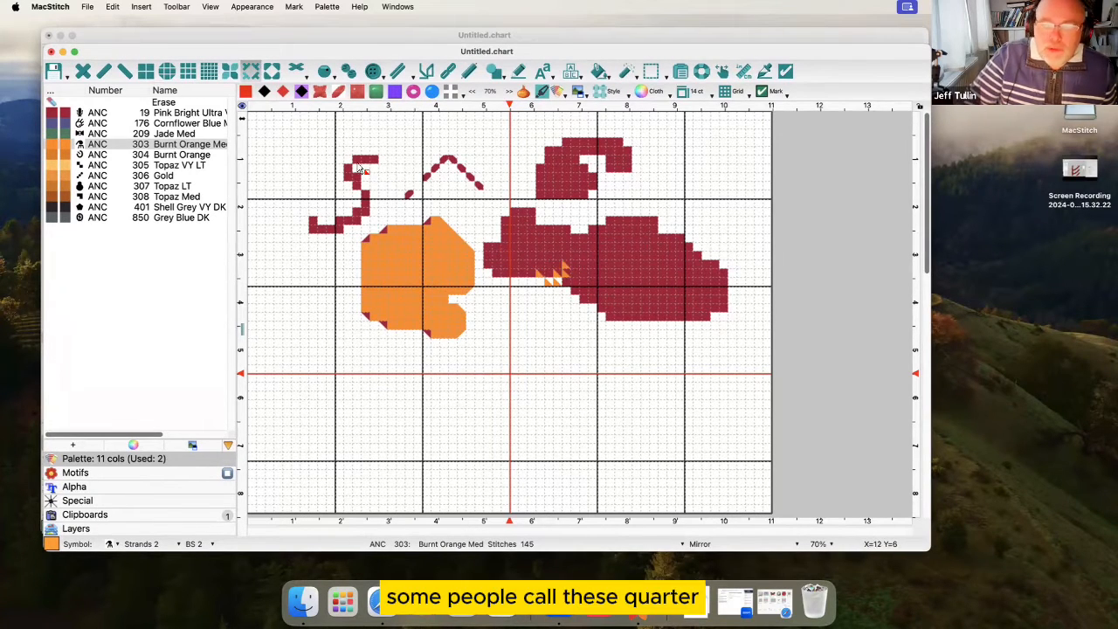
{"action": "left_click", "coordinate": [272, 69]}
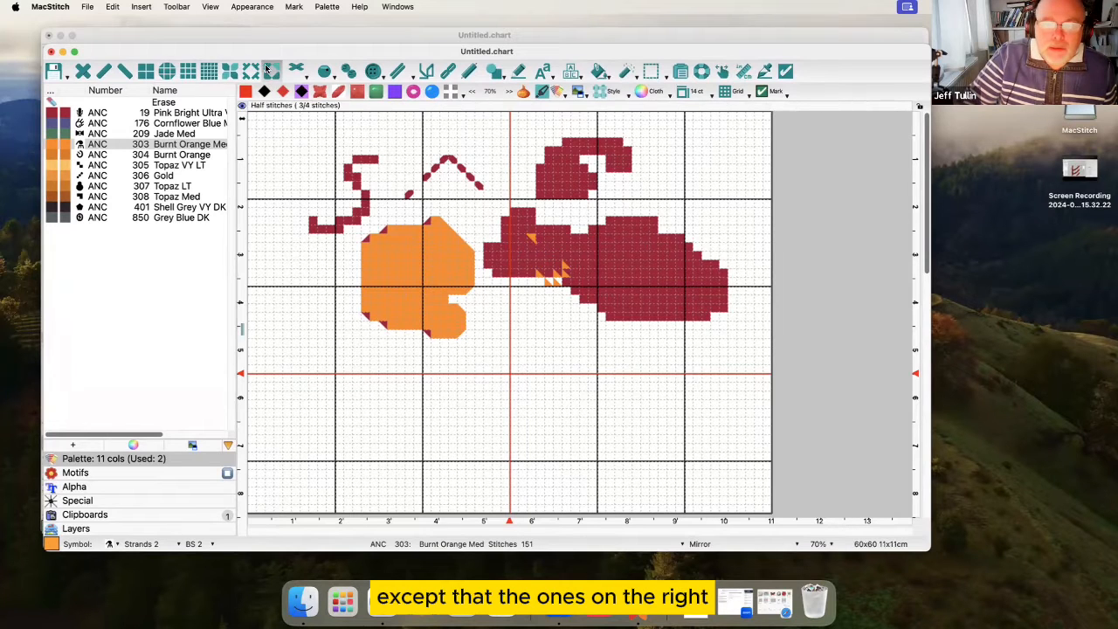
{"action": "left_click", "coordinate": [530, 240]}
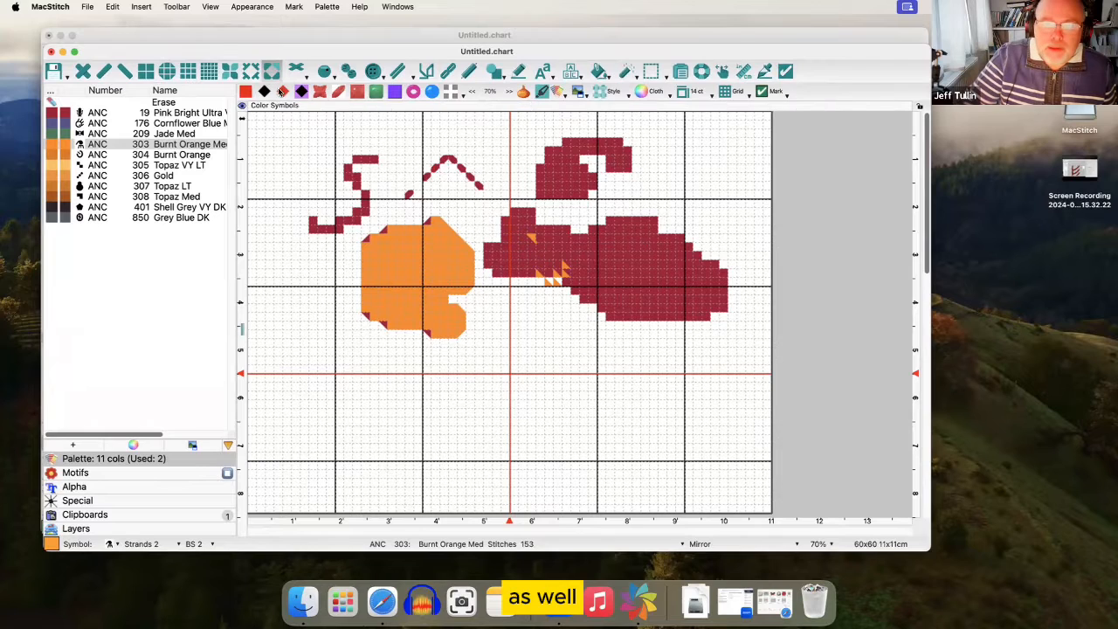
Show the chart as black symbols and enlarge it to 100% to compare the two kinds of triangular stitches.
{"action": "left_click", "coordinate": [267, 90]}
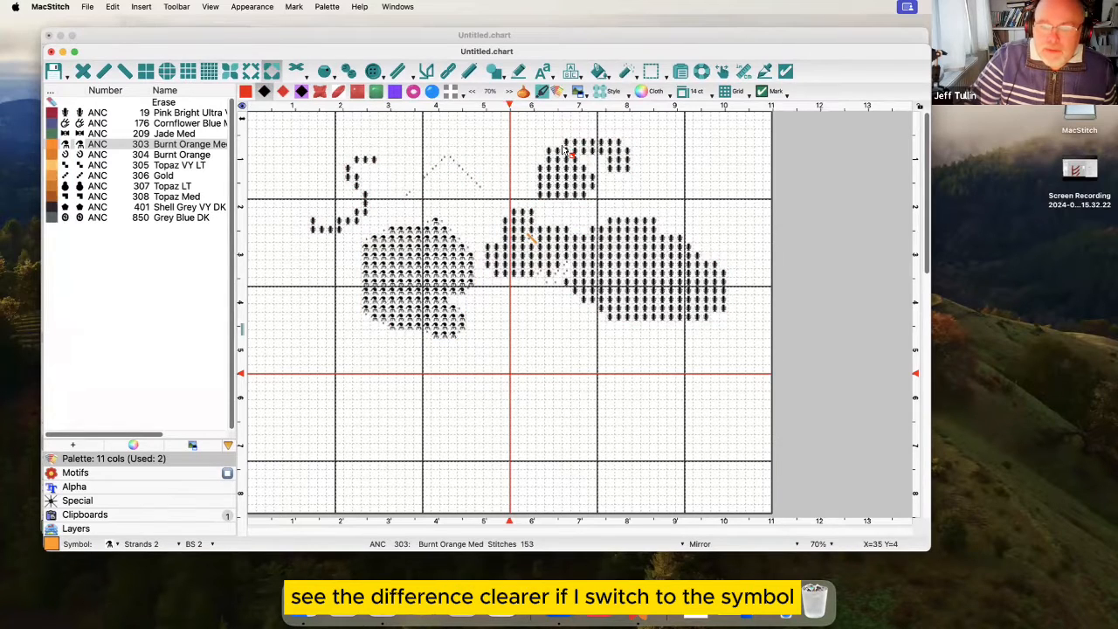
{"action": "left_click", "coordinate": [510, 92]}
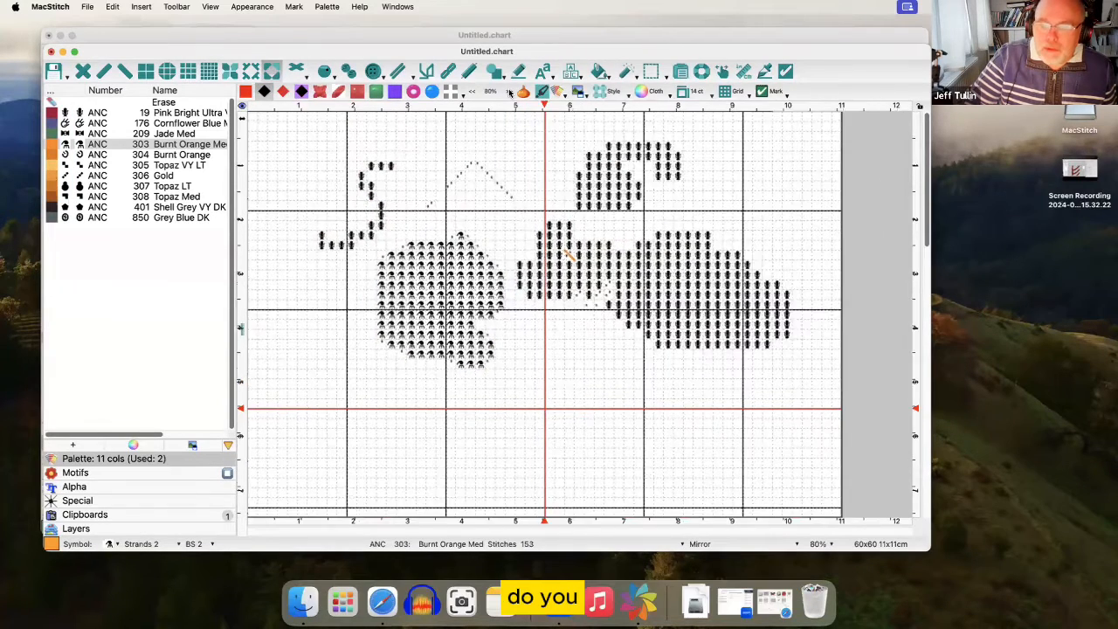
{"action": "left_click", "coordinate": [510, 92]}
{"action": "left_click", "coordinate": [511, 94]}
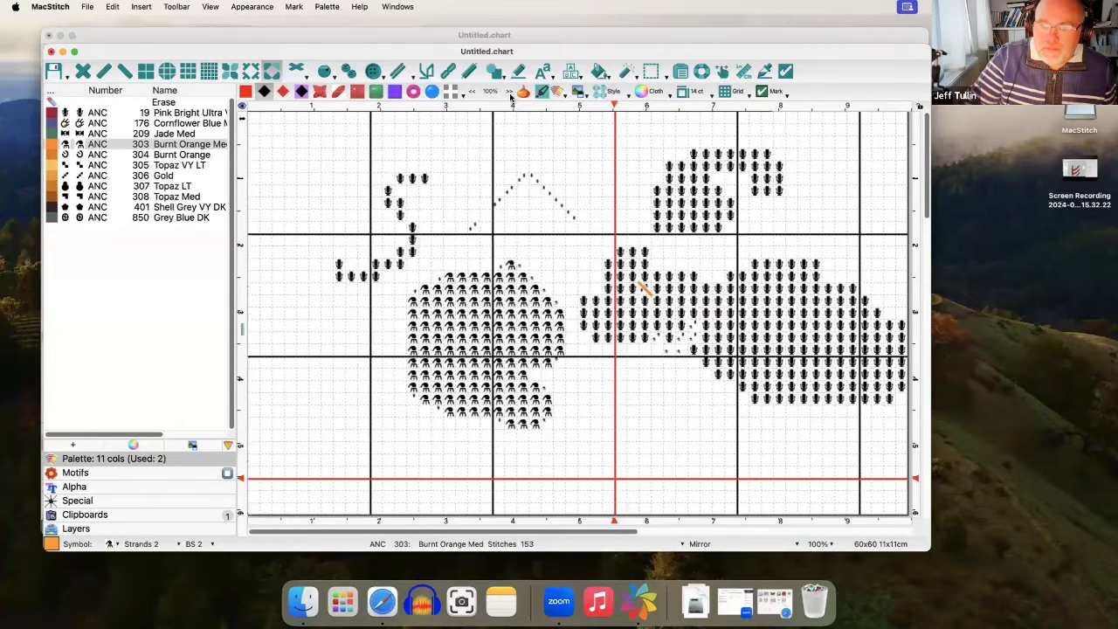
Draw short rows of horizontal and vertical half stitches in ANC 303 near the chart's upper edge.
{"action": "left_click", "coordinate": [297, 69]}
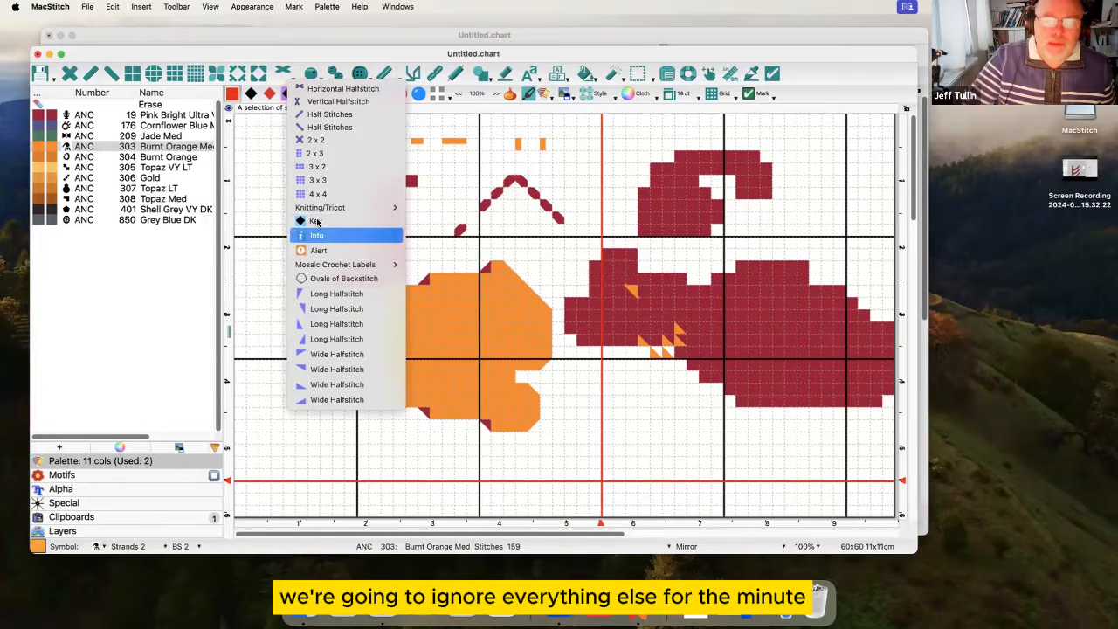
Place three small beads in ANC 304 Burnt Orange between the S-shape and the half-stitch peak.
{"action": "left_click", "coordinate": [314, 75]}
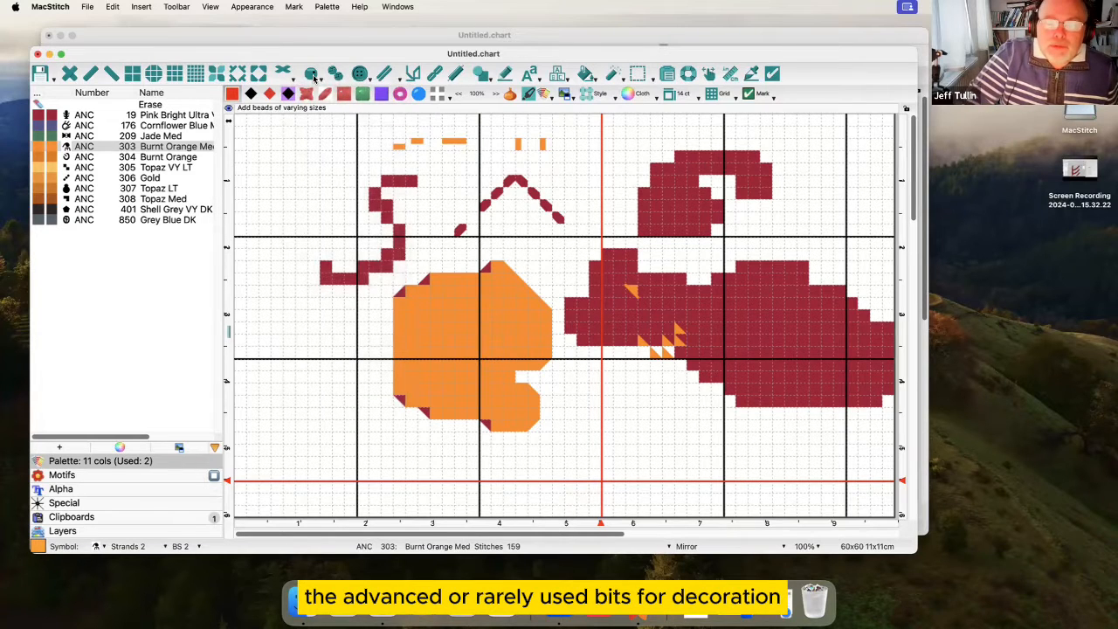
{"action": "key", "text": "Down"}
{"action": "left_click", "coordinate": [312, 77]}
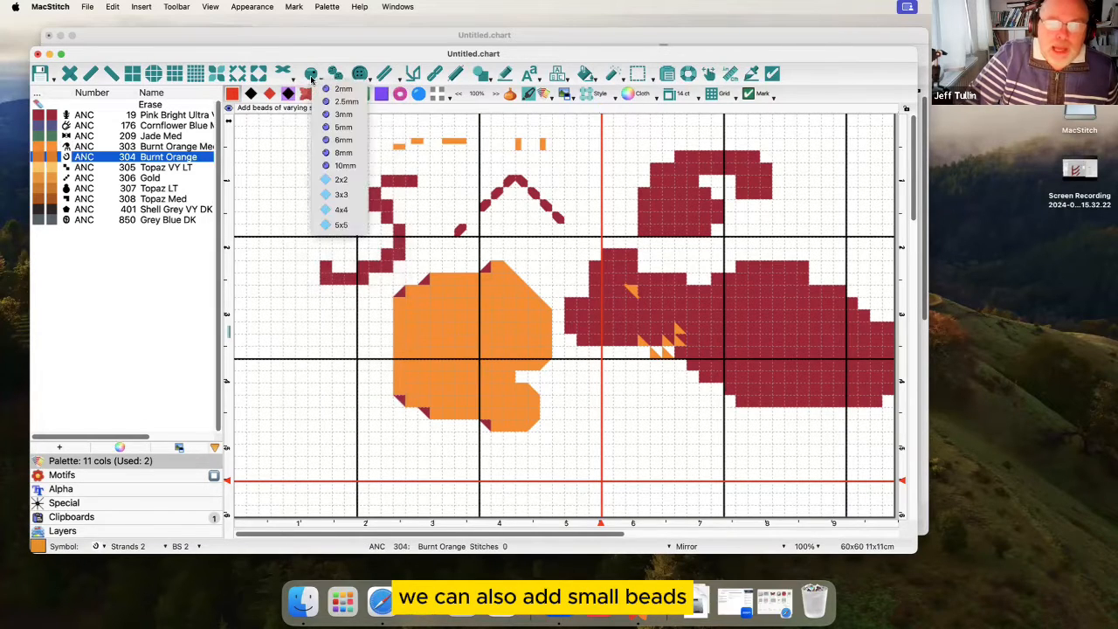
{"action": "left_click", "coordinate": [344, 102]}
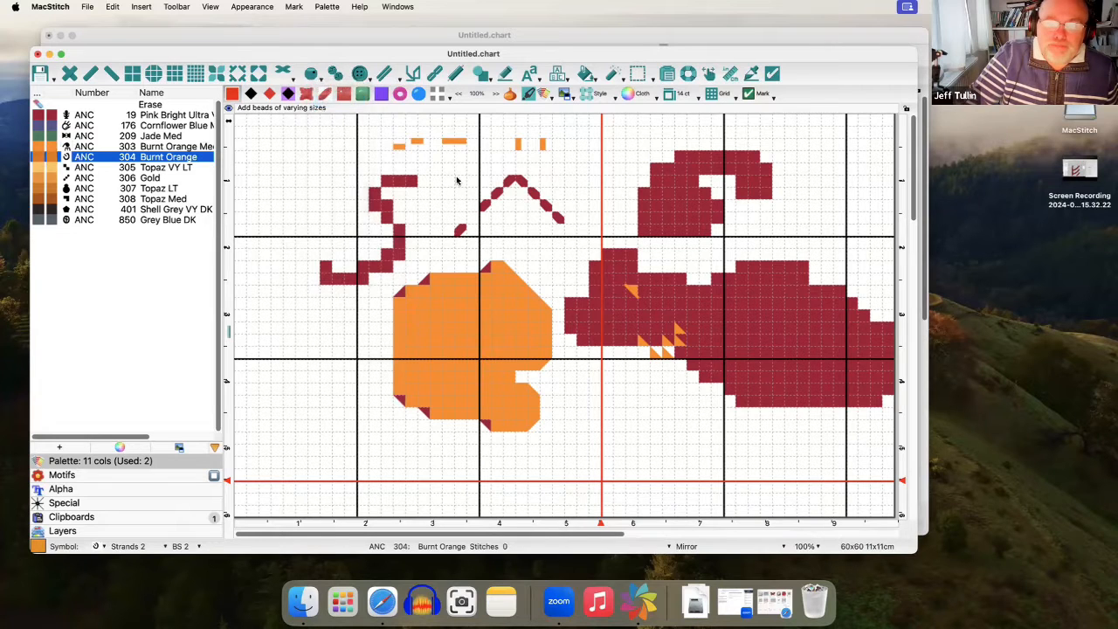
{"action": "left_click", "coordinate": [453, 173]}
{"action": "left_click", "coordinate": [453, 198]}
{"action": "left_click", "coordinate": [447, 211]}
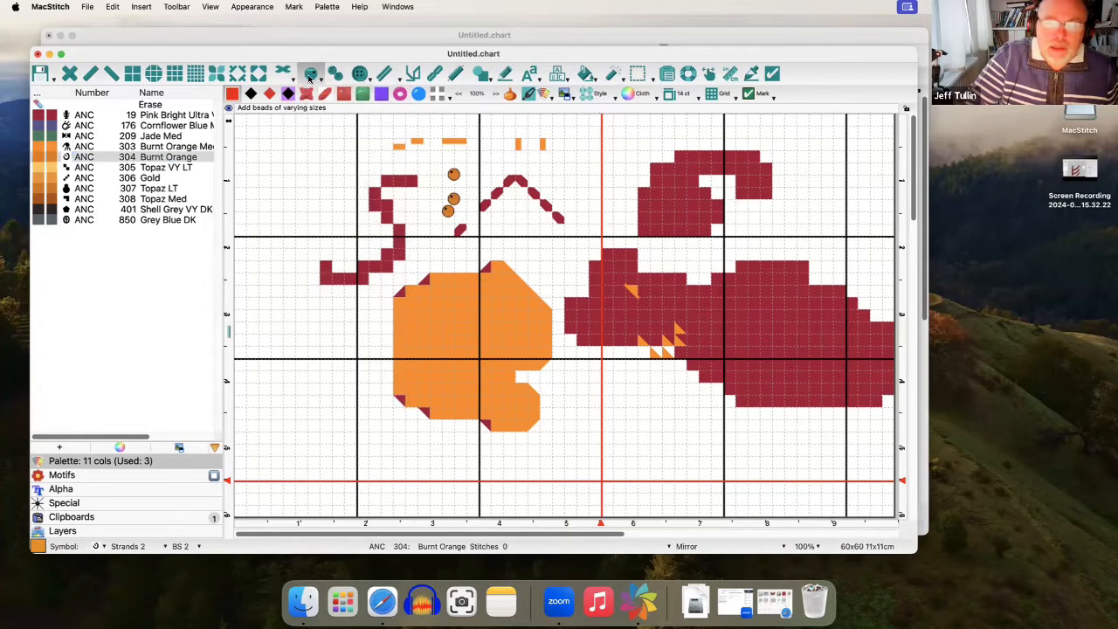
Try placing large 10 mm beads in ANC 304 below and beside the half-stitch peak.
{"action": "left_click", "coordinate": [312, 75]}
{"action": "left_click", "coordinate": [337, 183]}
{"action": "left_click", "coordinate": [522, 228]}
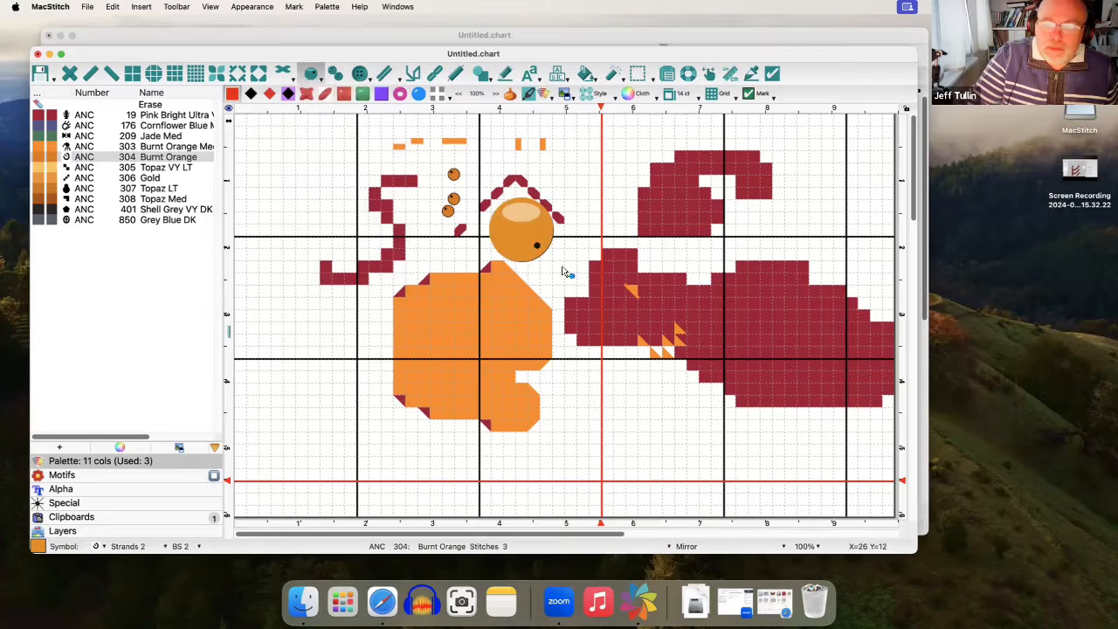
{"action": "left_click", "coordinate": [568, 267]}
{"action": "left_click", "coordinate": [608, 207]}
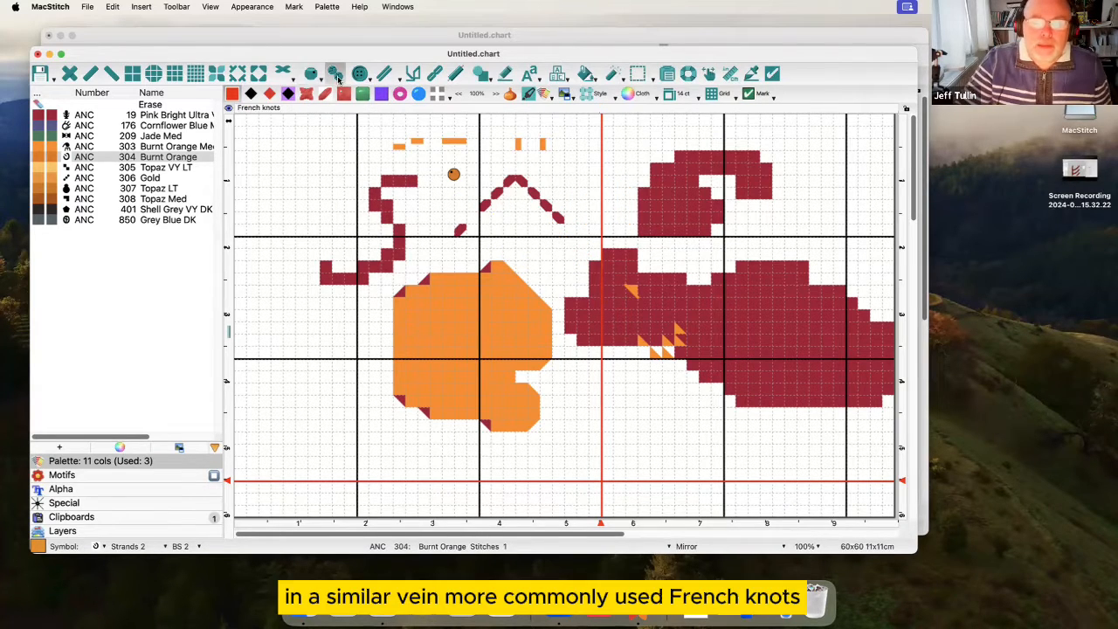
Place three French knots in ANC 307 Topaz LT above the S-shape.
{"action": "left_click", "coordinate": [162, 190]}
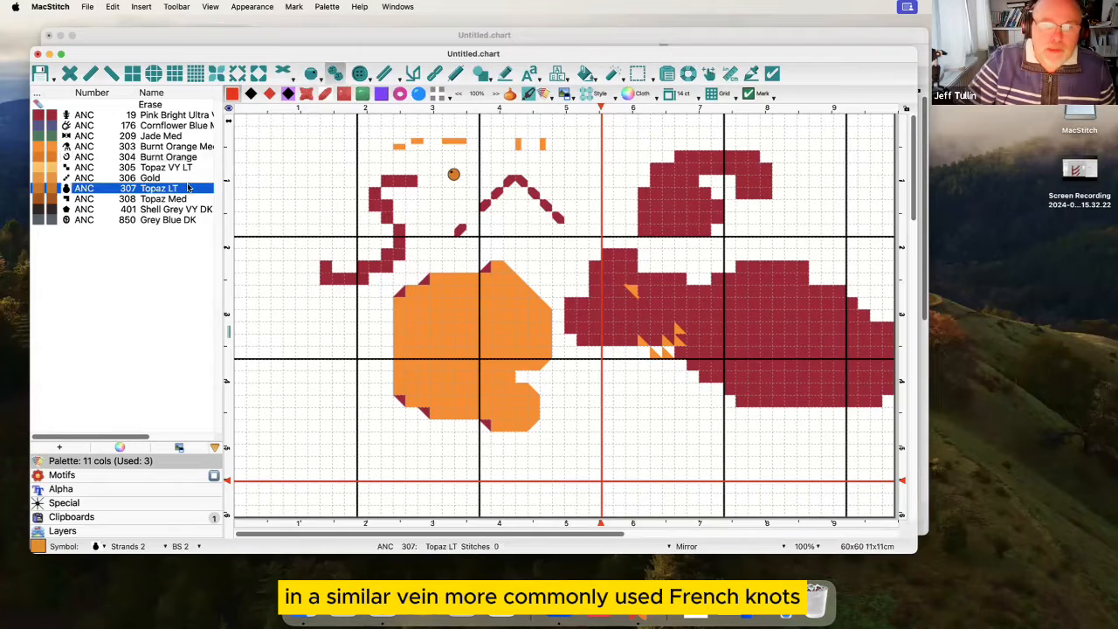
{"action": "left_click", "coordinate": [345, 151]}
{"action": "left_click", "coordinate": [362, 156]}
{"action": "left_click", "coordinate": [393, 156]}
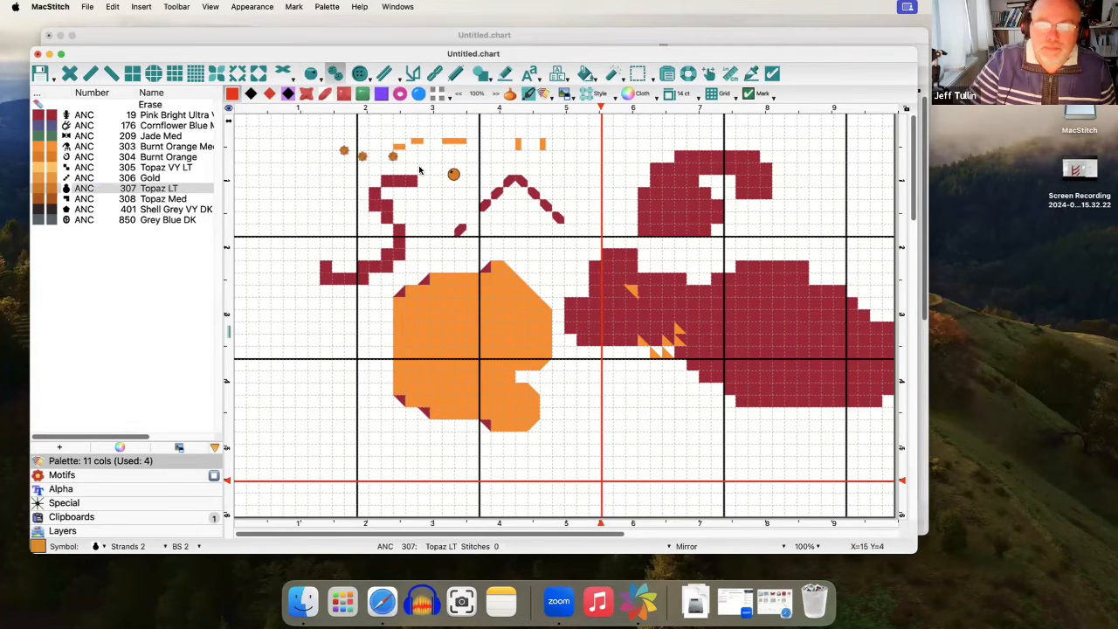
Try an 8 mm button in ANC 307 beside the S-shape, and undo it.
{"action": "left_click", "coordinate": [361, 73]}
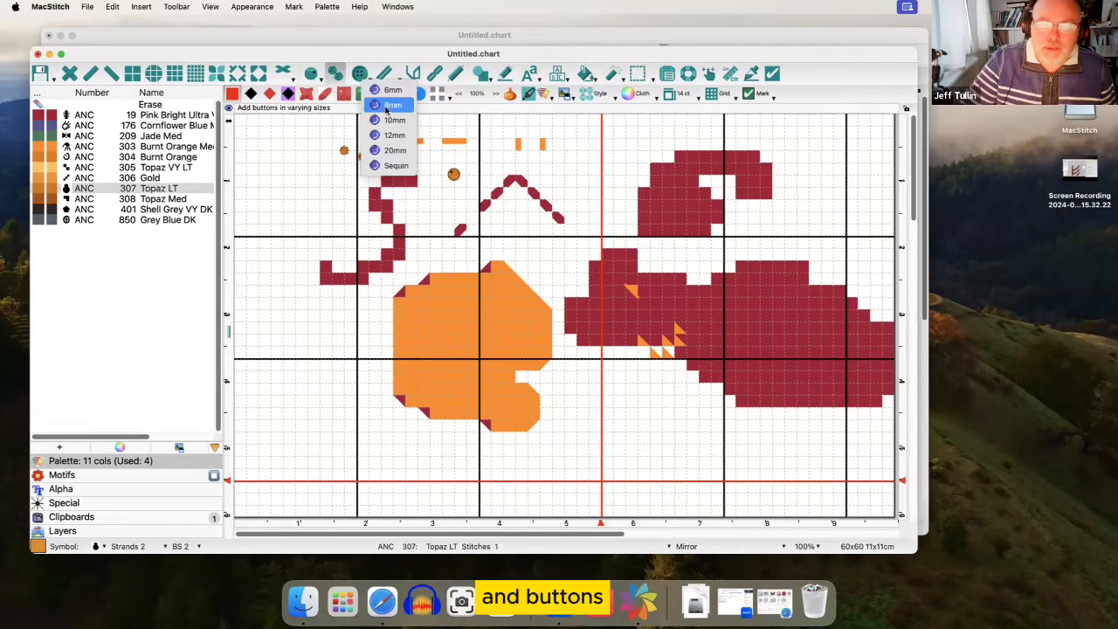
{"action": "left_click", "coordinate": [386, 108]}
{"action": "left_click", "coordinate": [307, 201]}
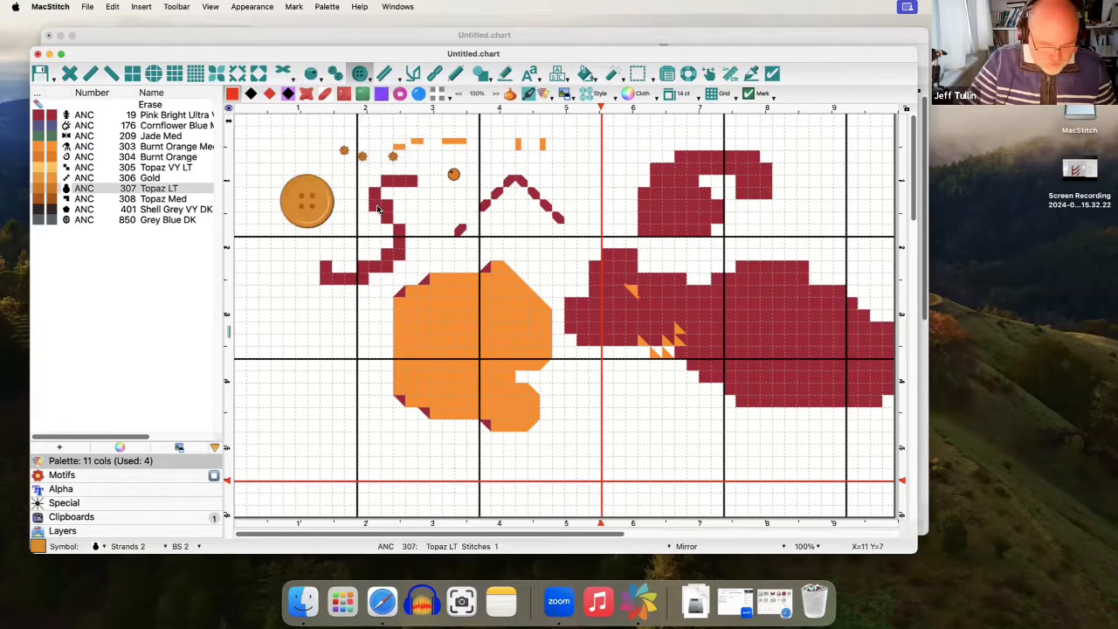
{"action": "key", "text": "super+z"}
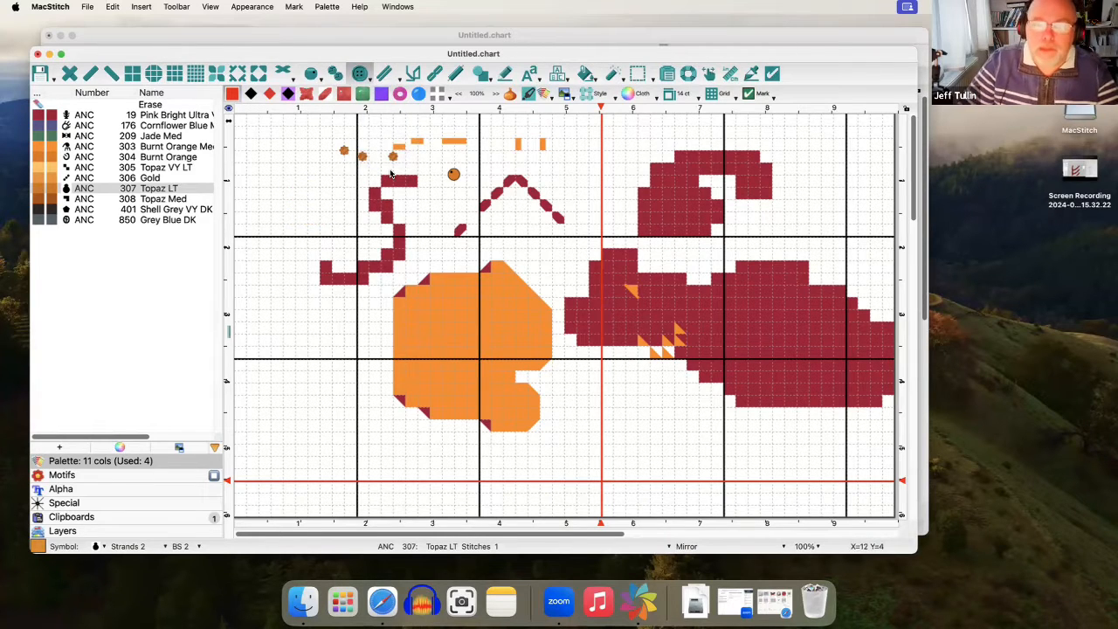
Draw four straight point-to-point backstitch lines in ANC 401 Shell Grey VY DK, crossing between the S-shape and the half-stitch peak.
{"action": "left_click", "coordinate": [384, 76]}
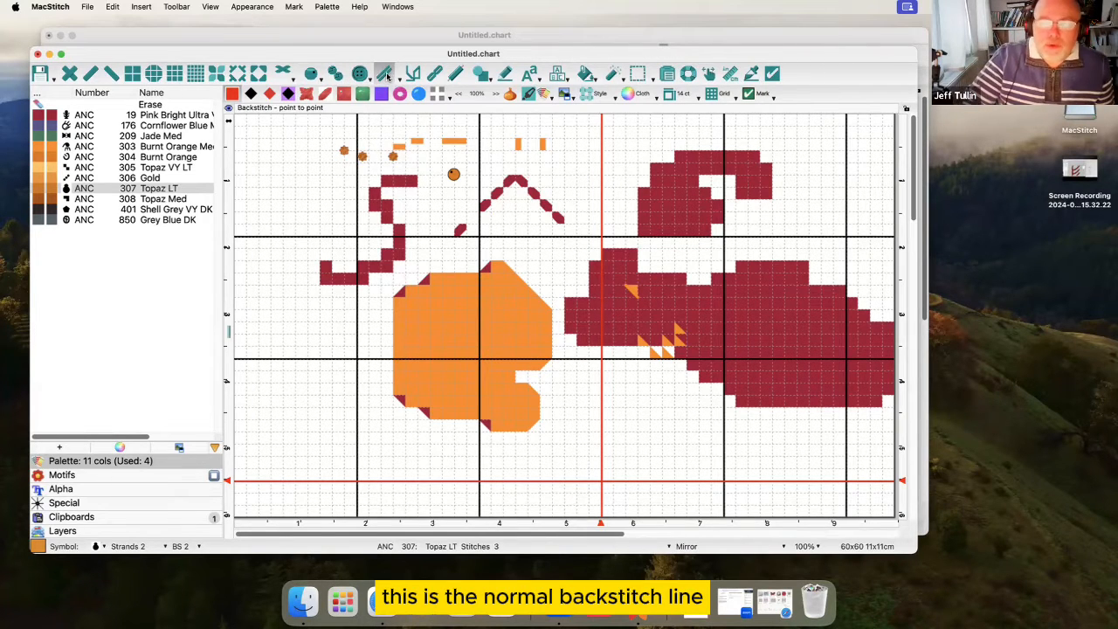
{"action": "left_click", "coordinate": [186, 210]}
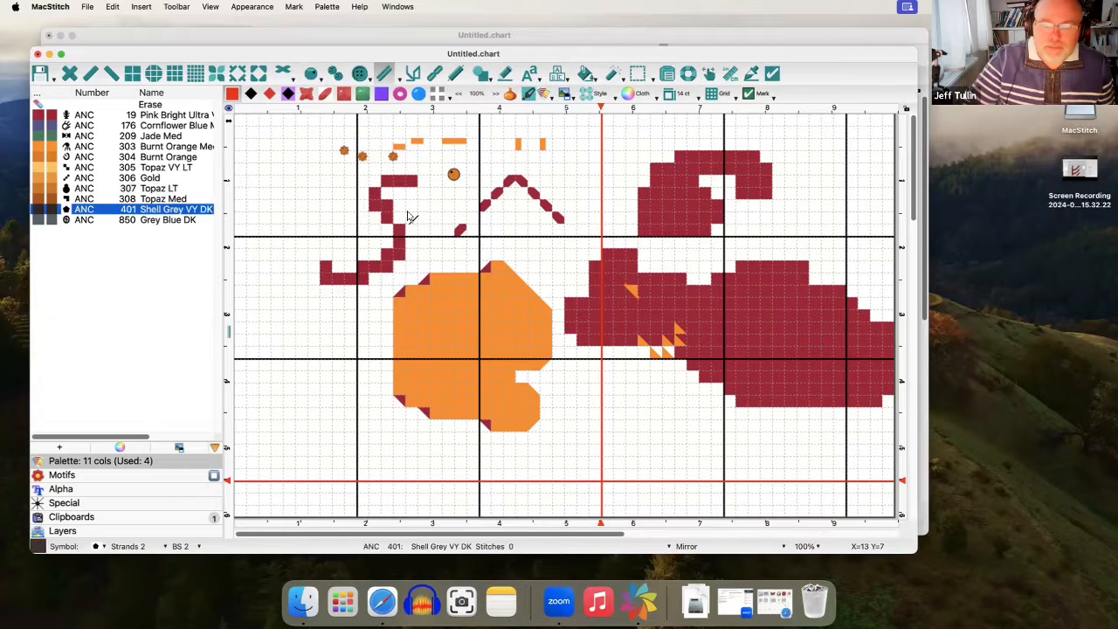
{"action": "left_click_drag", "start_coordinate": [411, 212], "coordinate": [579, 264]}
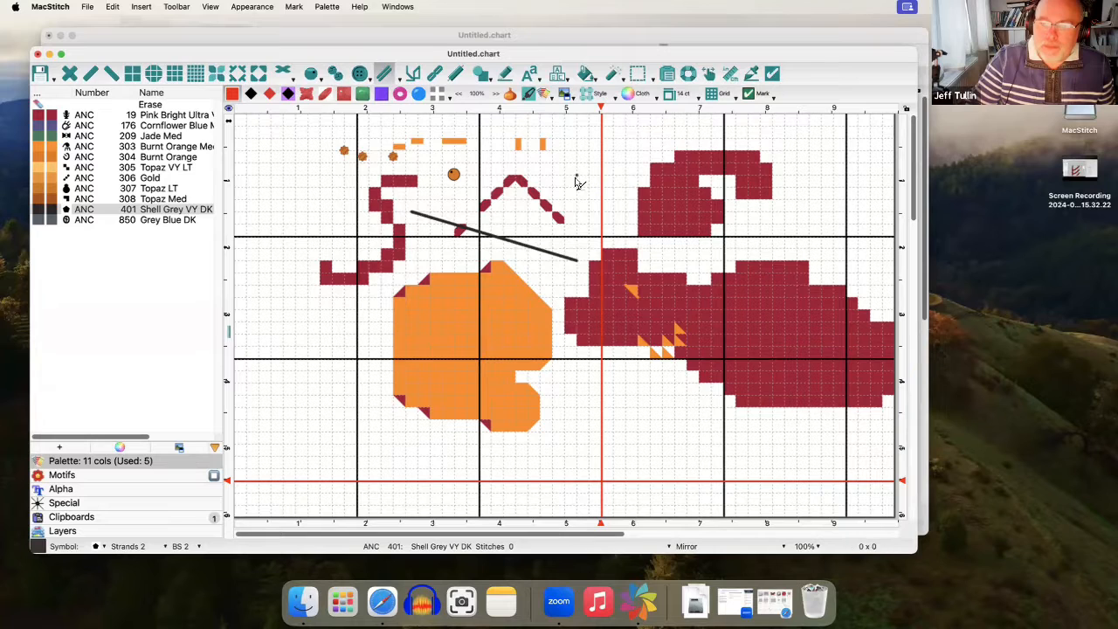
{"action": "left_click_drag", "start_coordinate": [576, 178], "coordinate": [386, 279]}
{"action": "left_click_drag", "start_coordinate": [463, 294], "coordinate": [466, 302]}
{"action": "left_click_drag", "start_coordinate": [490, 175], "coordinate": [461, 297]}
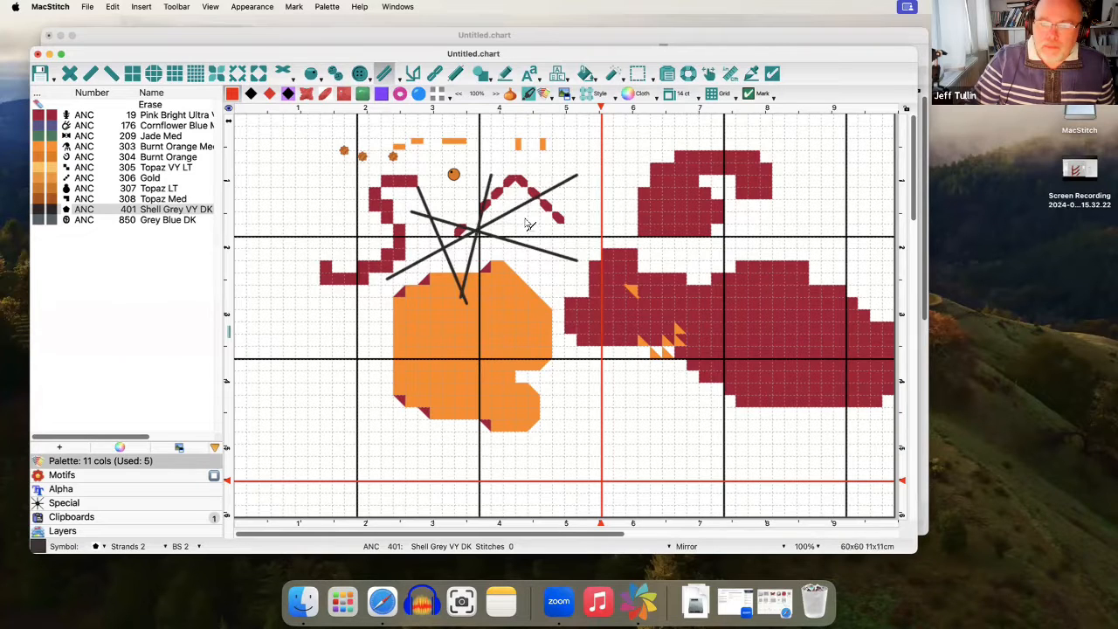
Draw one more point-to-point backstitch line in ANC 401 from the half-stitch peak down to the upper edge of the orange shape.
{"action": "left_click_drag", "start_coordinate": [533, 206], "coordinate": [466, 284]}
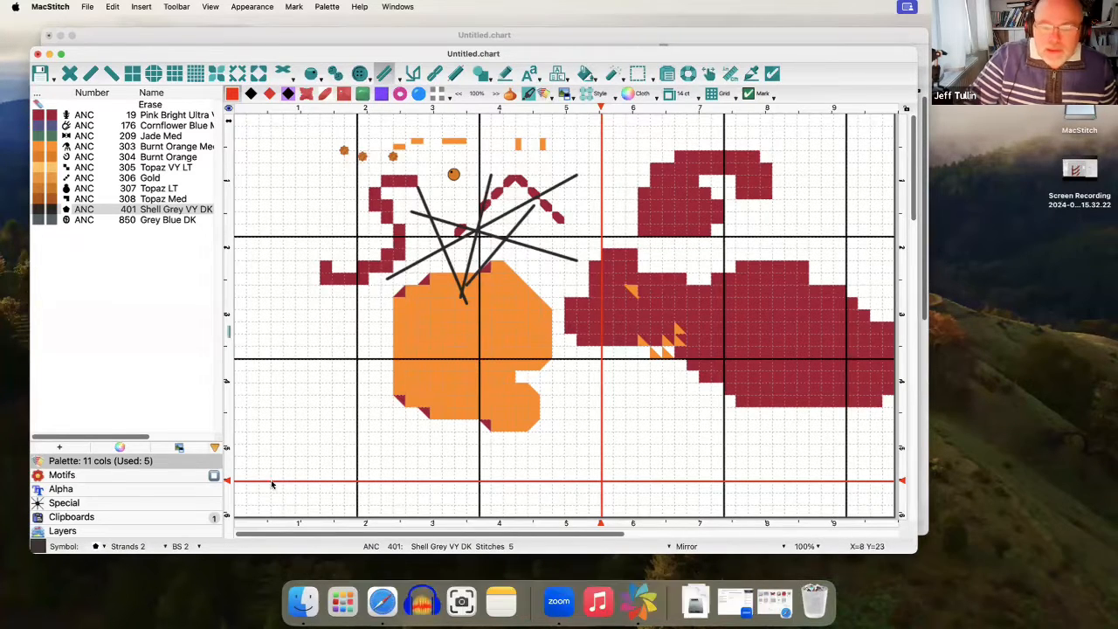
Try a backstitch strand count of 6, and return it to 2.
{"action": "left_click", "coordinate": [200, 547]}
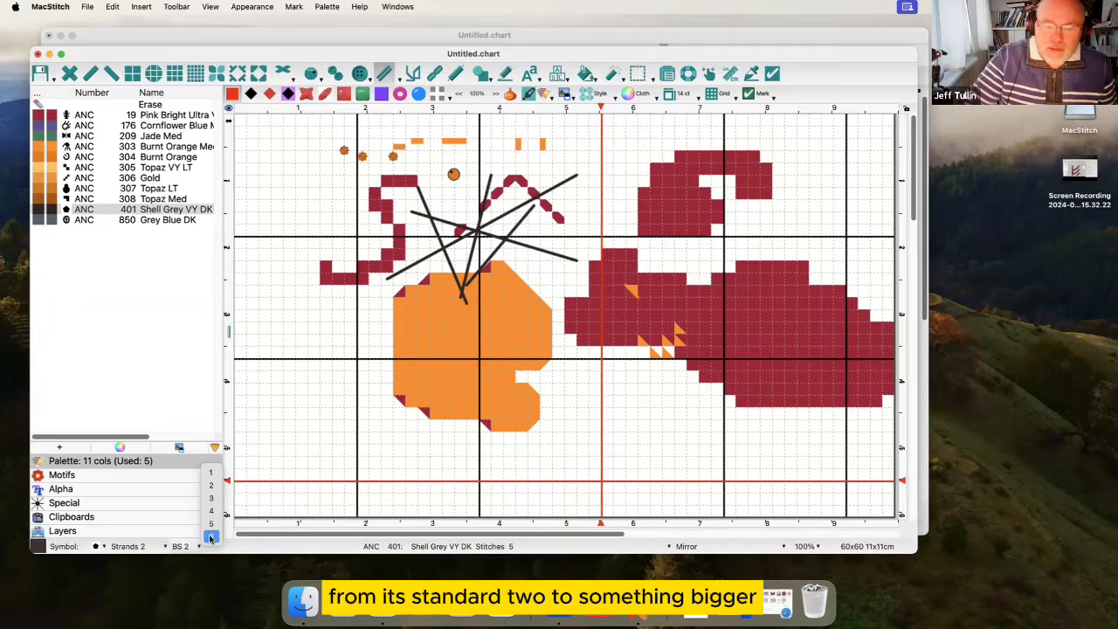
{"action": "left_click", "coordinate": [209, 537]}
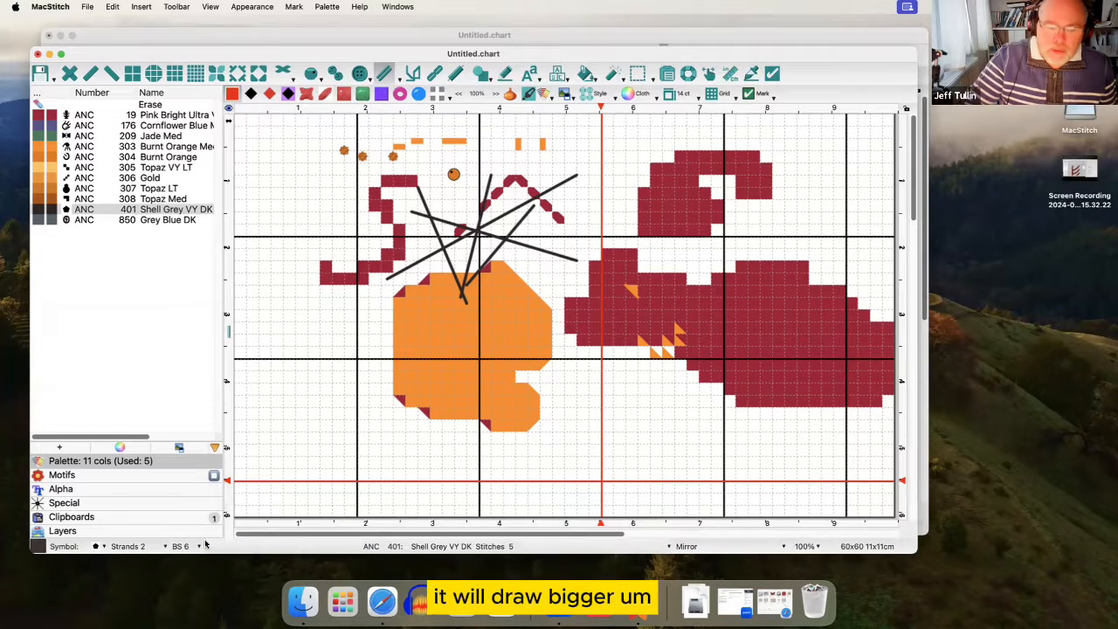
{"action": "left_click", "coordinate": [200, 544]}
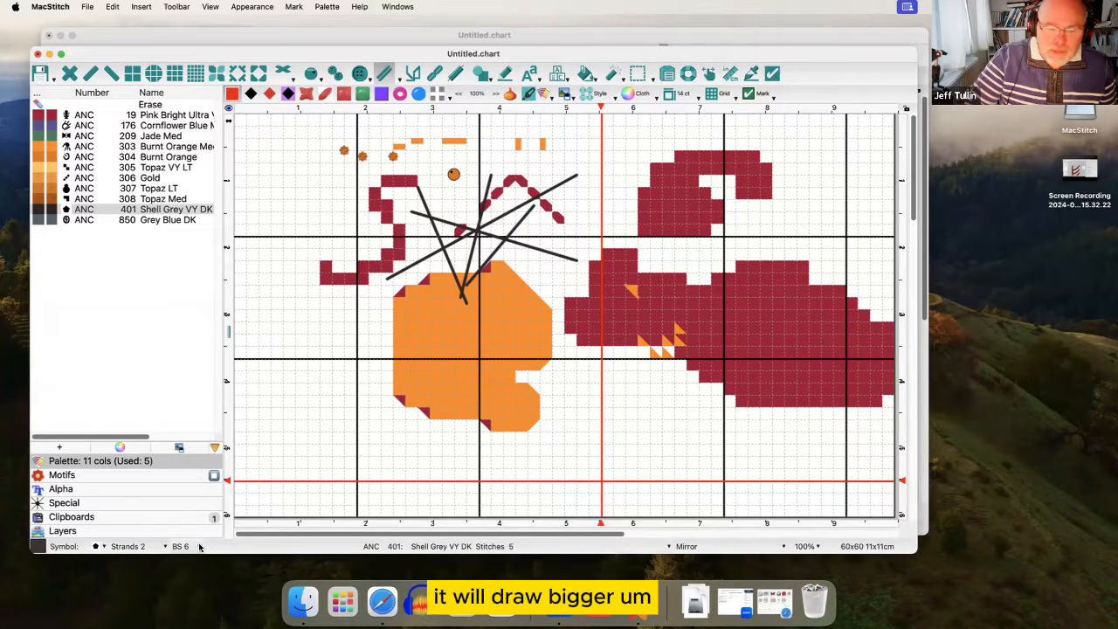
{"action": "left_click", "coordinate": [210, 483]}
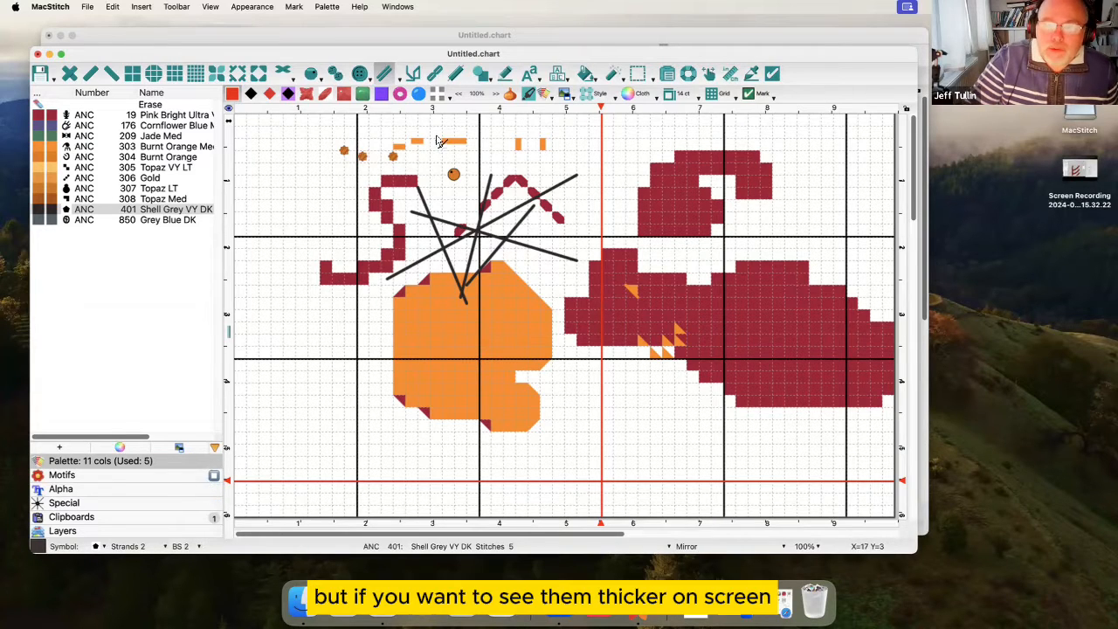
Draw two crossing Thick Backstitch lines in ANC 401 between the orange shape and the large red shape.
{"action": "left_click", "coordinate": [403, 82]}
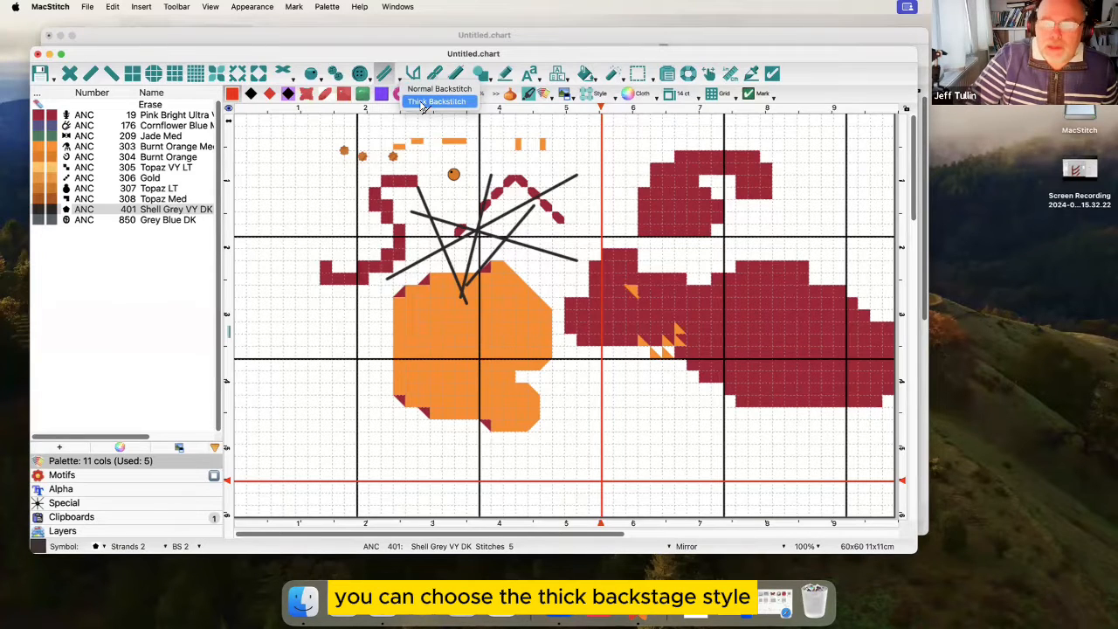
{"action": "left_click", "coordinate": [437, 102]}
{"action": "left_click_drag", "start_coordinate": [607, 157], "coordinate": [502, 377]}
{"action": "left_click_drag", "start_coordinate": [547, 237], "coordinate": [576, 364]}
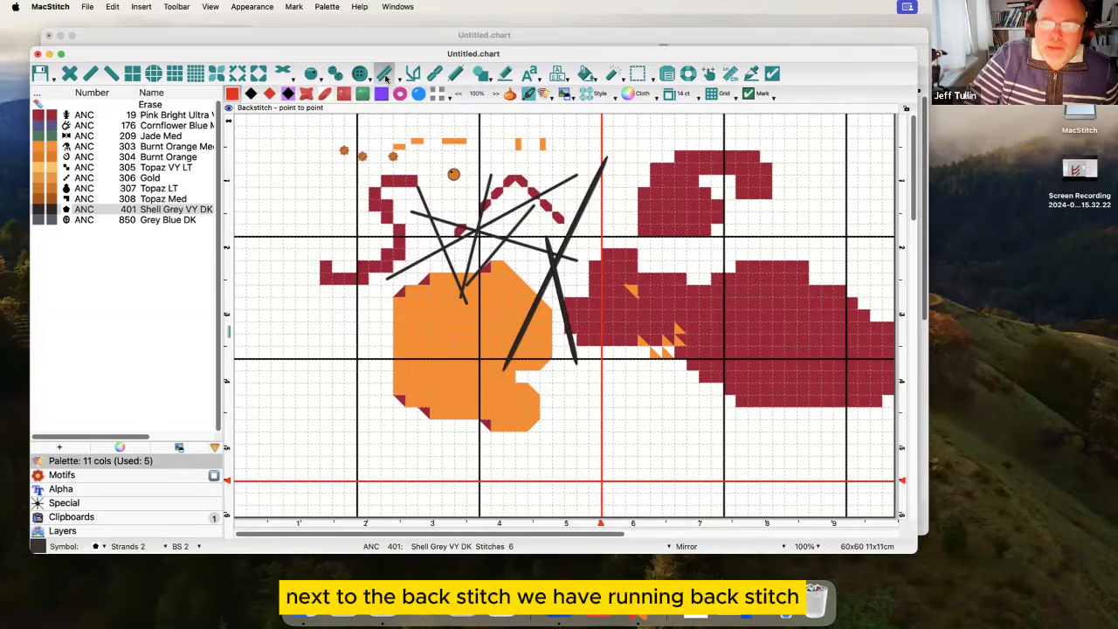
Draw a long freehand running backstitch in ANC 401 that winds around the S-shape and the orange shape.
{"action": "left_click", "coordinate": [412, 75]}
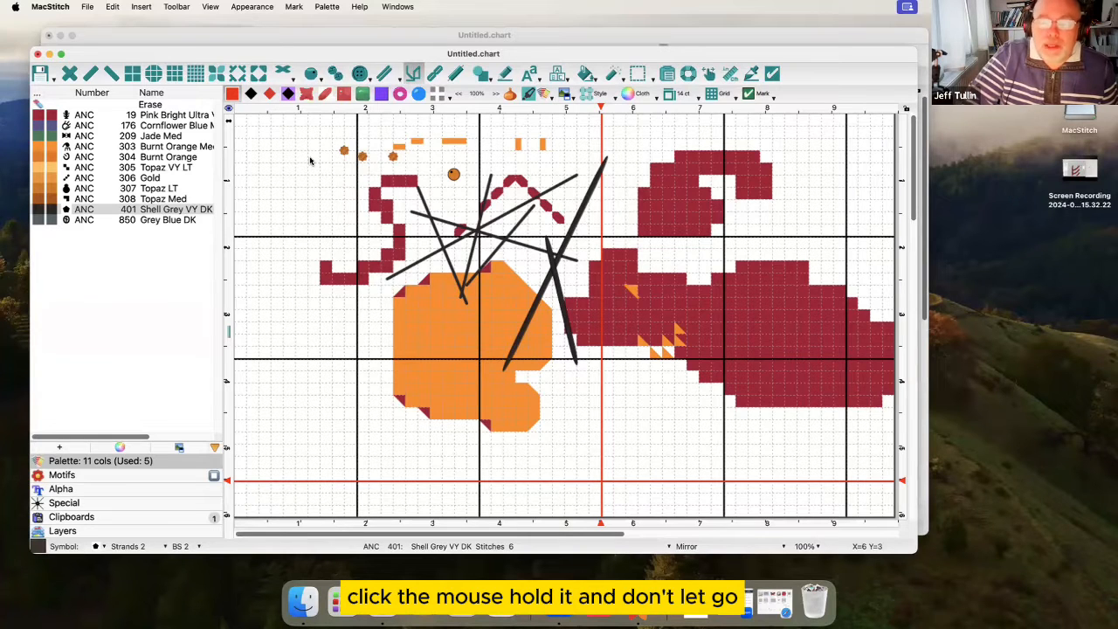
{"action": "mouse_move", "coordinate": [310, 160]}
{"action": "left_mouse_down"}
{"action": "mouse_move", "coordinate": [281, 247]}
{"action": "mouse_move", "coordinate": [336, 423]}
{"action": "mouse_move", "coordinate": [492, 407]}
{"action": "left_mouse_up"}
{"action": "mouse_move", "coordinate": [415, 385]}
{"action": "left_mouse_down"}
{"action": "mouse_move", "coordinate": [595, 172]}
{"action": "mouse_move", "coordinate": [631, 280]}
{"action": "mouse_move", "coordinate": [583, 388]}
{"action": "left_mouse_up"}
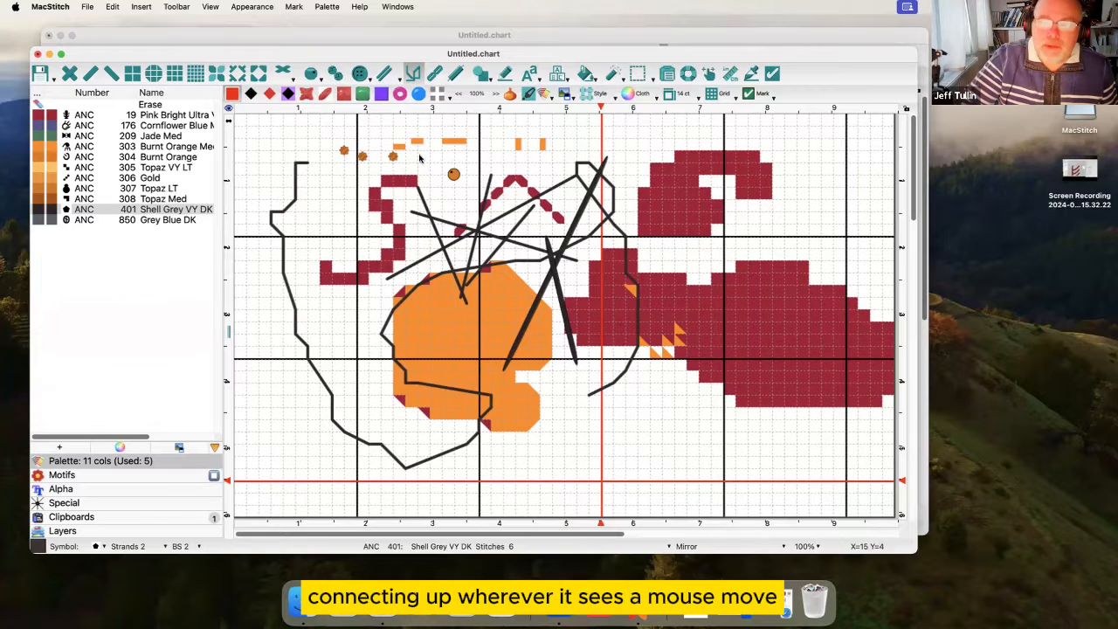
Draw a freehand chain stitch around the French knots, and add several crossing bugle beads above the thick backstitch lines.
{"action": "left_click", "coordinate": [435, 73]}
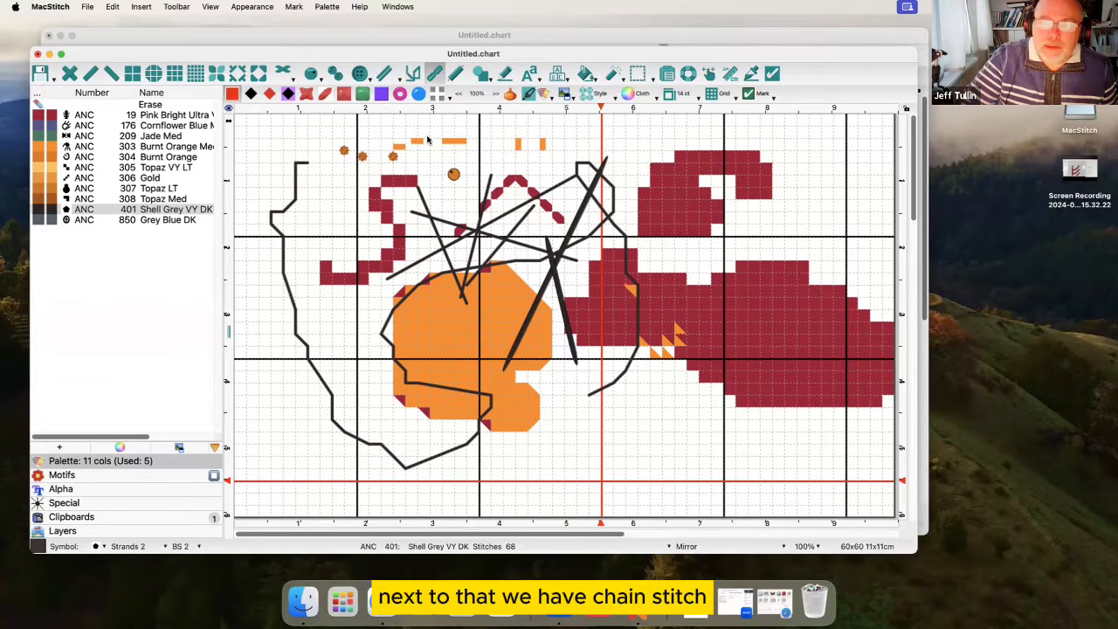
{"action": "mouse_move", "coordinate": [427, 140]}
{"action": "left_mouse_down"}
{"action": "mouse_move", "coordinate": [488, 162]}
{"action": "mouse_move", "coordinate": [485, 173]}
{"action": "mouse_move", "coordinate": [416, 223]}
{"action": "mouse_move", "coordinate": [315, 150]}
{"action": "mouse_move", "coordinate": [304, 213]}
{"action": "mouse_move", "coordinate": [352, 236]}
{"action": "mouse_move", "coordinate": [332, 223]}
{"action": "mouse_move", "coordinate": [356, 234]}
{"action": "left_mouse_up"}
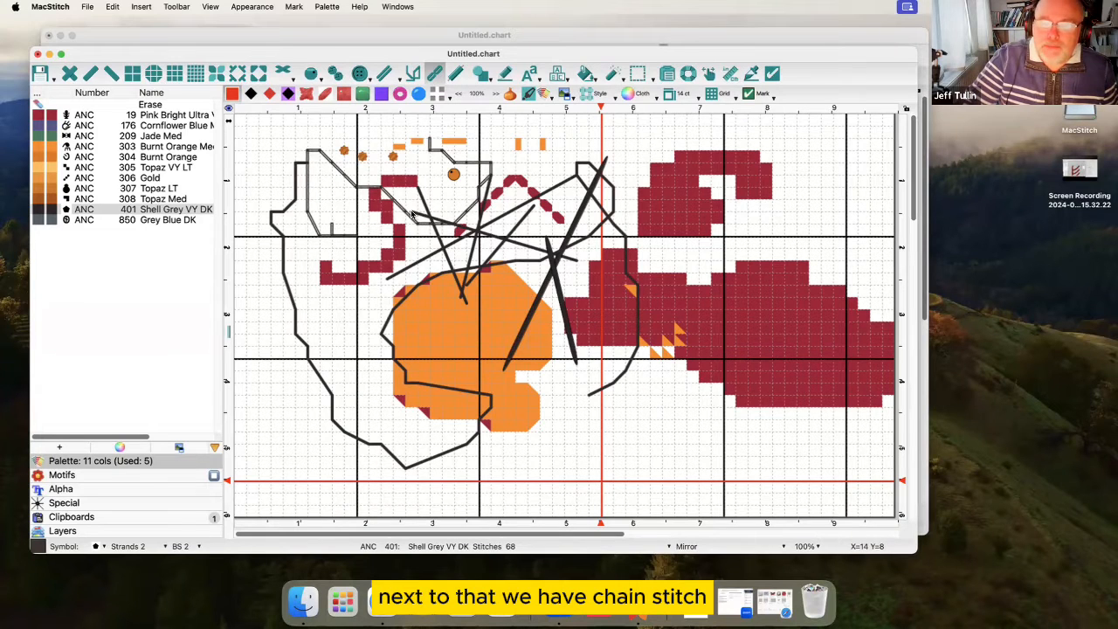
{"action": "left_click", "coordinate": [455, 74]}
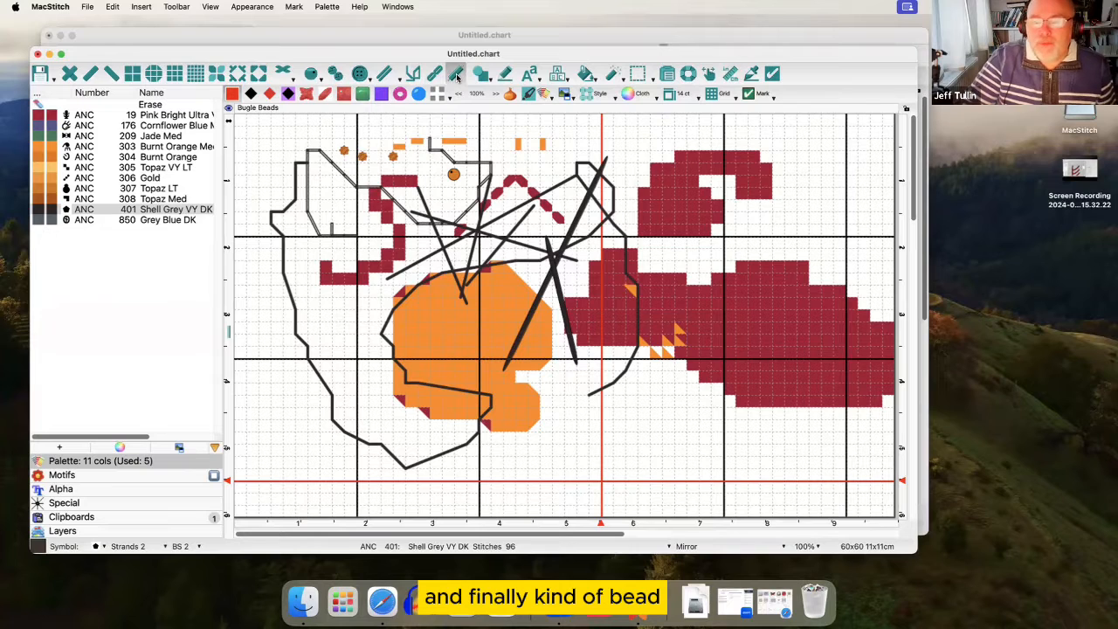
{"action": "left_click_drag", "start_coordinate": [552, 131], "coordinate": [617, 194]}
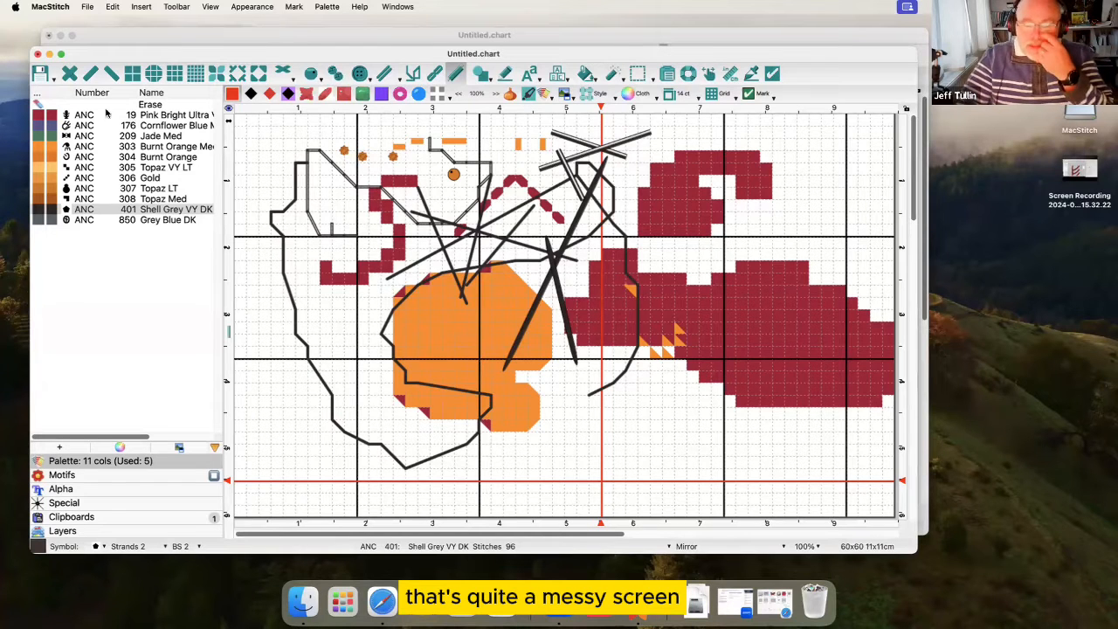
Close the practice chart without saving it and create a new blank 60x60 chart.
{"action": "left_click", "coordinate": [39, 54]}
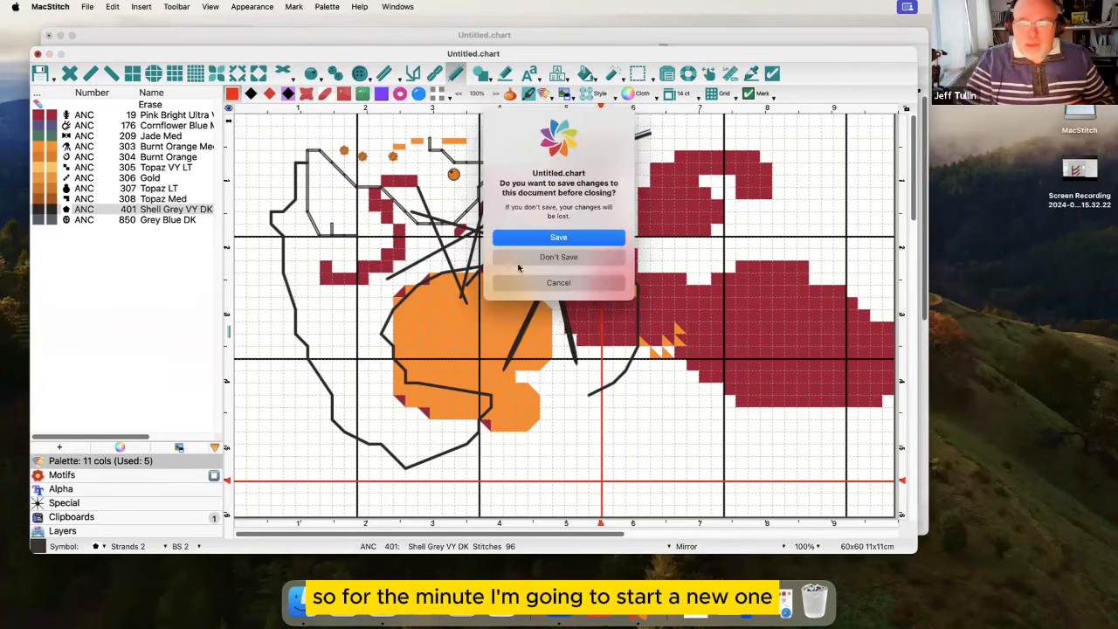
{"action": "left_click", "coordinate": [543, 260]}
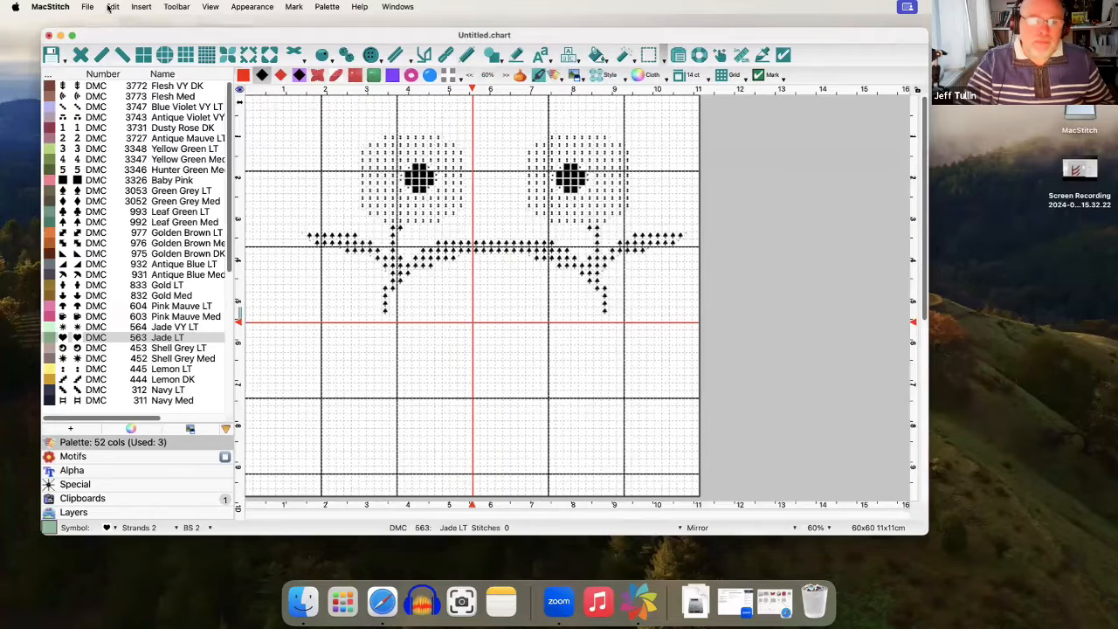
{"action": "left_click", "coordinate": [90, 9]}
{"action": "mouse_move", "coordinate": [140, 84]}
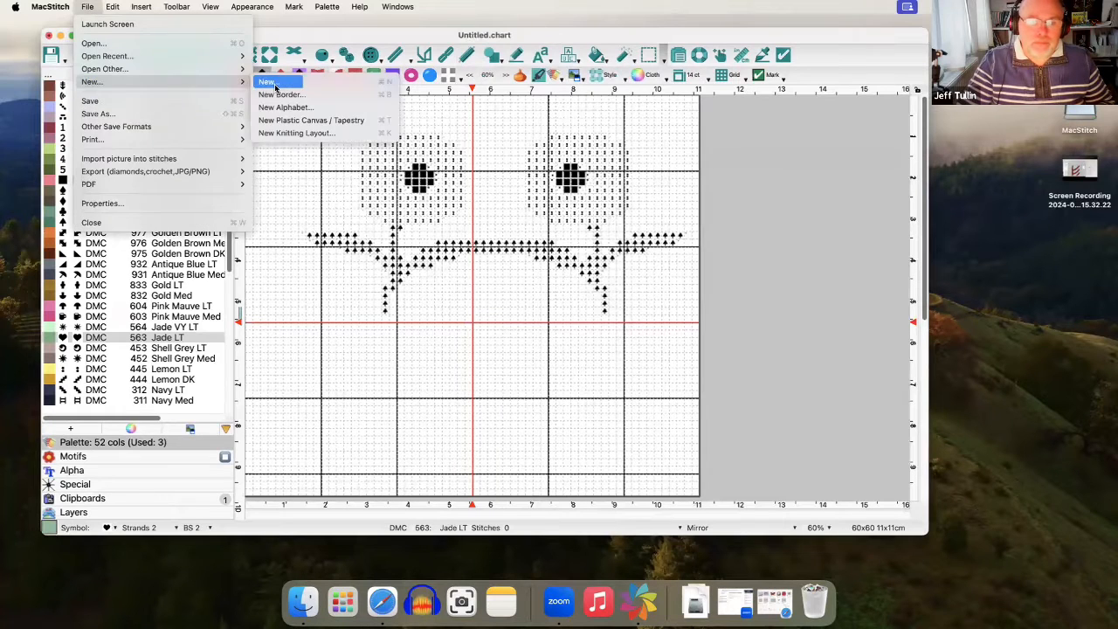
{"action": "left_click", "coordinate": [276, 84]}
{"action": "left_click", "coordinate": [674, 387]}
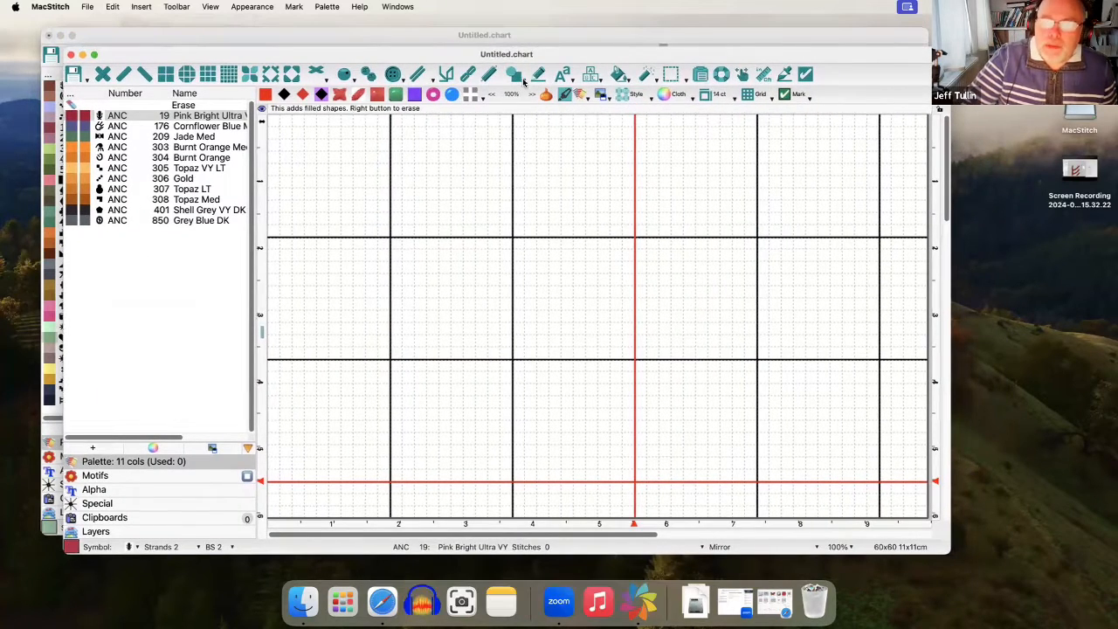
Draw a hollow oval about 7 by 8 stitches in ANC 19 near the chart's upper left.
{"action": "left_click", "coordinate": [523, 81]}
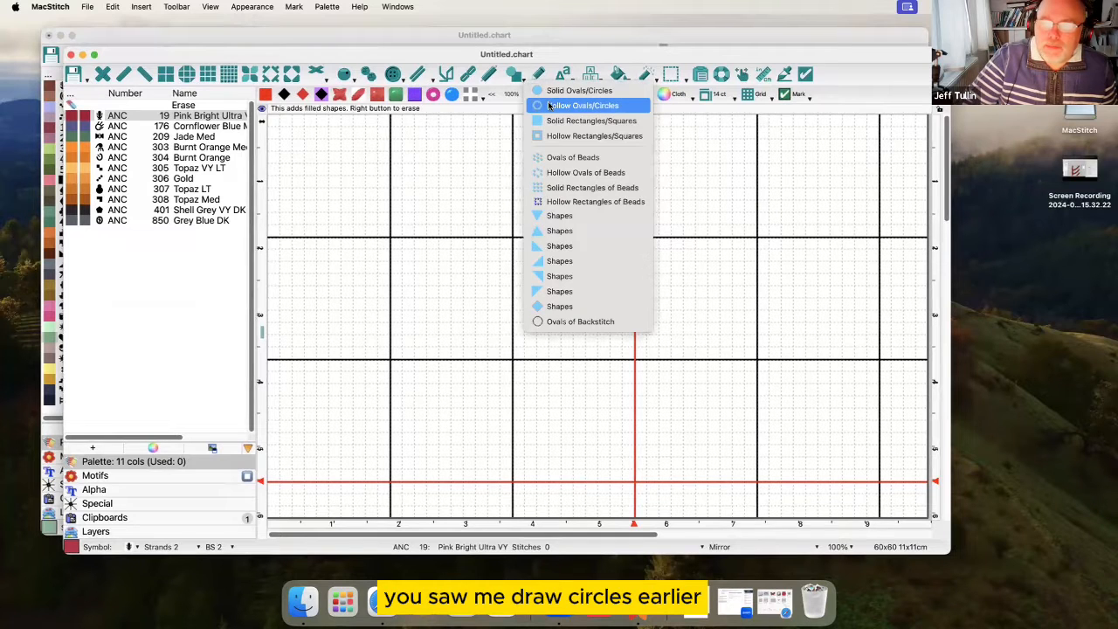
{"action": "left_click", "coordinate": [577, 105]}
{"action": "left_click_drag", "start_coordinate": [449, 157], "coordinate": [533, 254]}
Draw a solid rectangle of about 9 by 5 stitches beside the oval and a hollow one of about 7 by 6 overlapping its corner.
{"action": "left_click", "coordinate": [519, 81]}
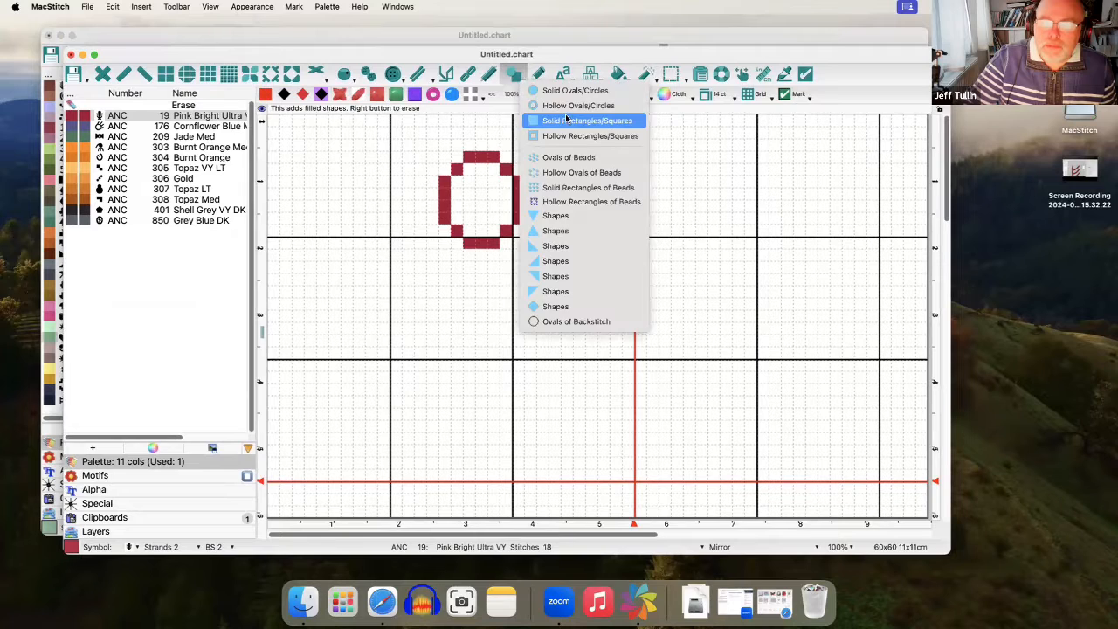
{"action": "left_click_drag", "start_coordinate": [558, 180], "coordinate": [664, 236]}
{"action": "left_click", "coordinate": [522, 80]}
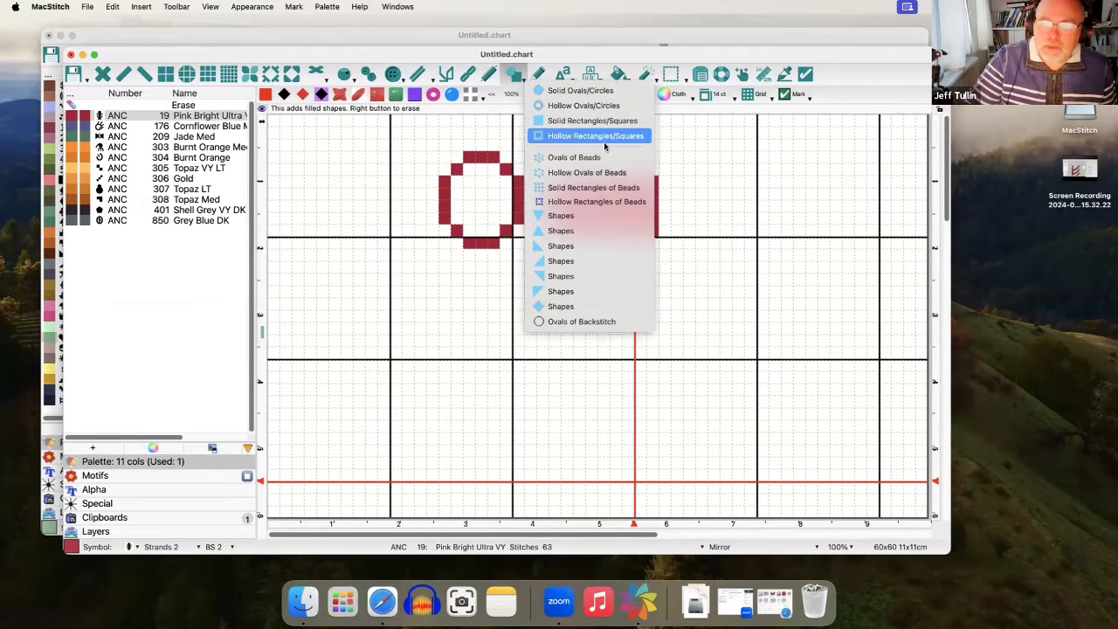
{"action": "left_click", "coordinate": [605, 141]}
{"action": "left_click_drag", "start_coordinate": [638, 141], "coordinate": [719, 213]}
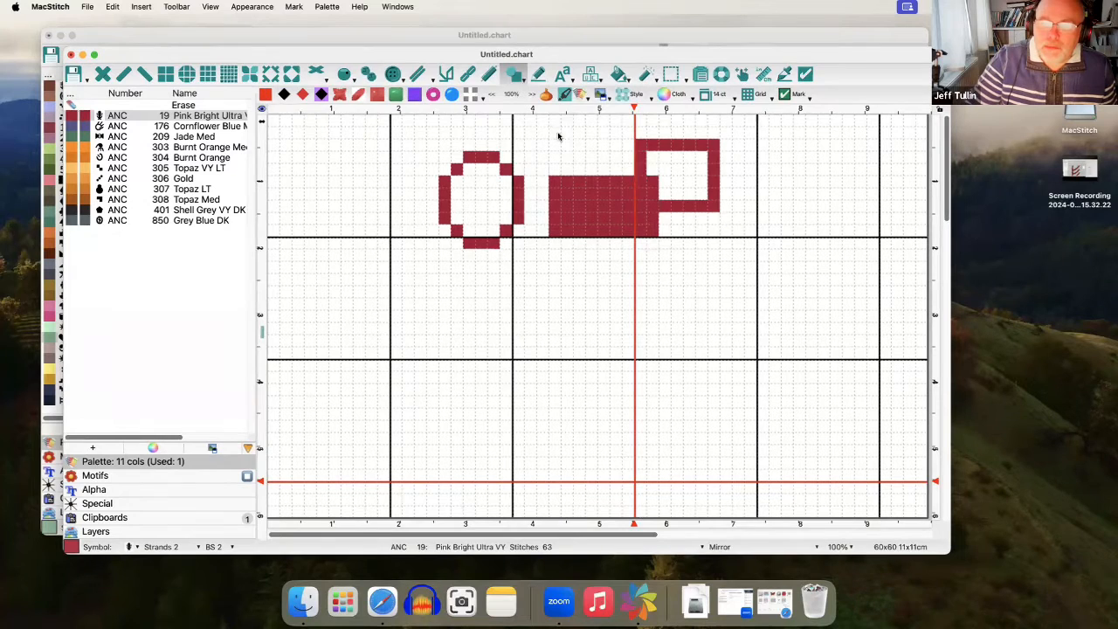
Draw a solid downward-pointing triangle about 6 stitches wide and 8 high below the solid rectangle.
{"action": "left_click", "coordinate": [522, 81]}
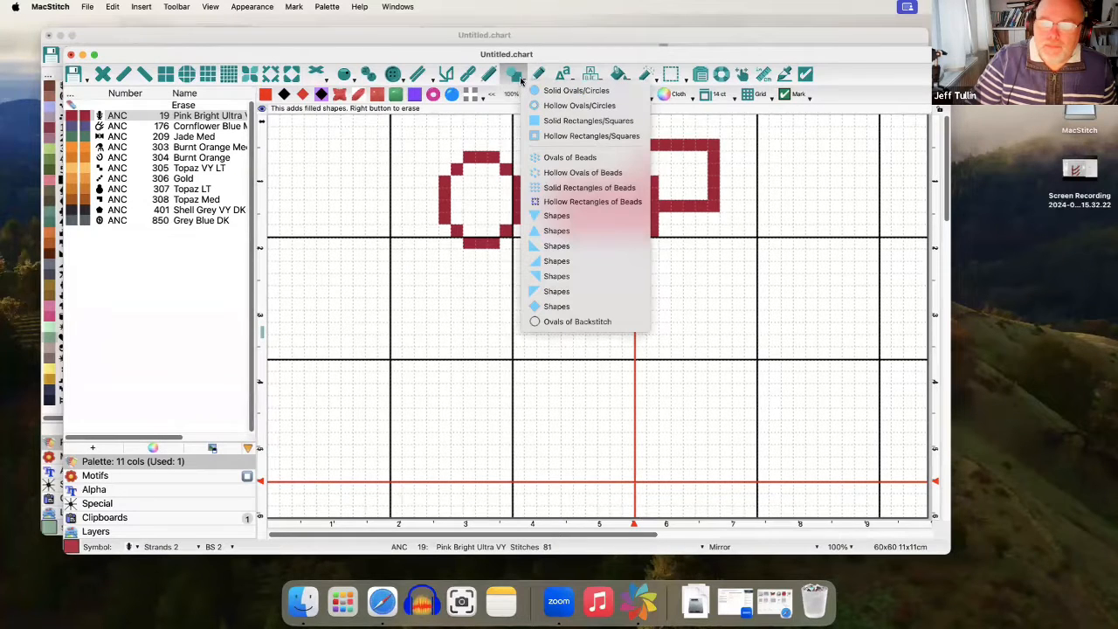
{"action": "left_click", "coordinate": [564, 216]}
{"action": "left_click_drag", "start_coordinate": [610, 262], "coordinate": [703, 399]}
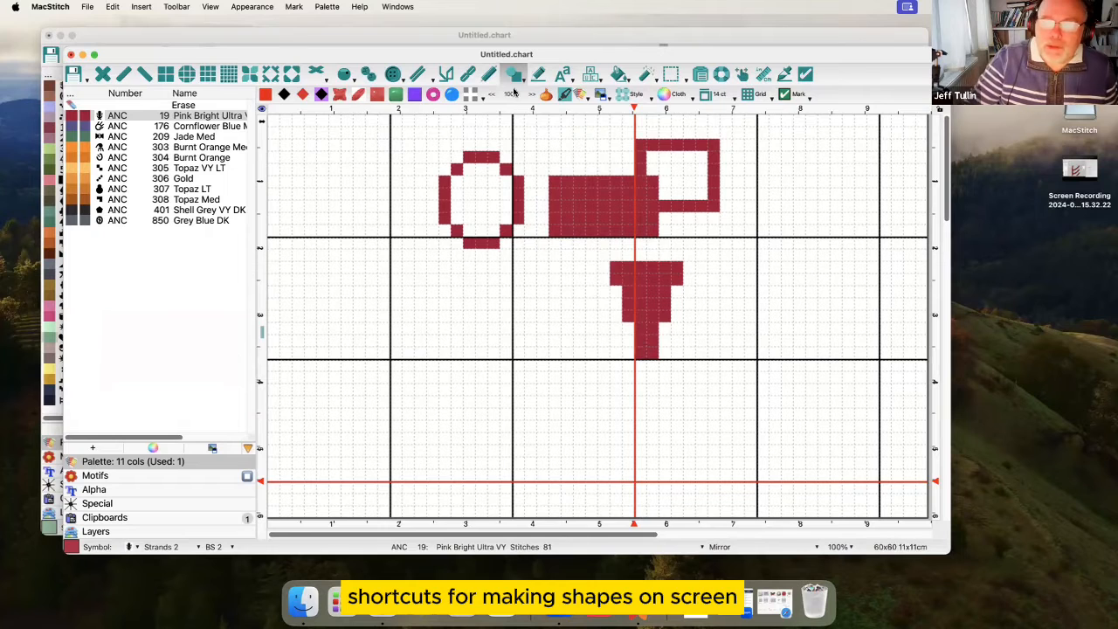
Draw a cross from two full-stitch lines below the oval, about 20 stitches across and 11 down.
{"action": "left_click", "coordinate": [538, 75]}
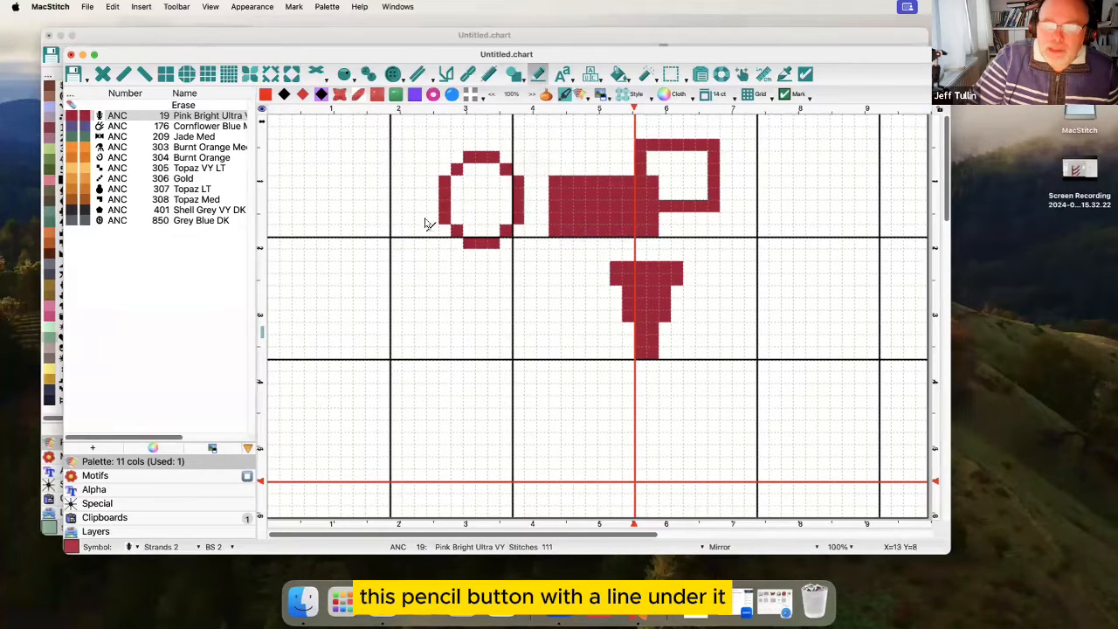
{"action": "left_click_drag", "start_coordinate": [337, 306], "coordinate": [572, 303]}
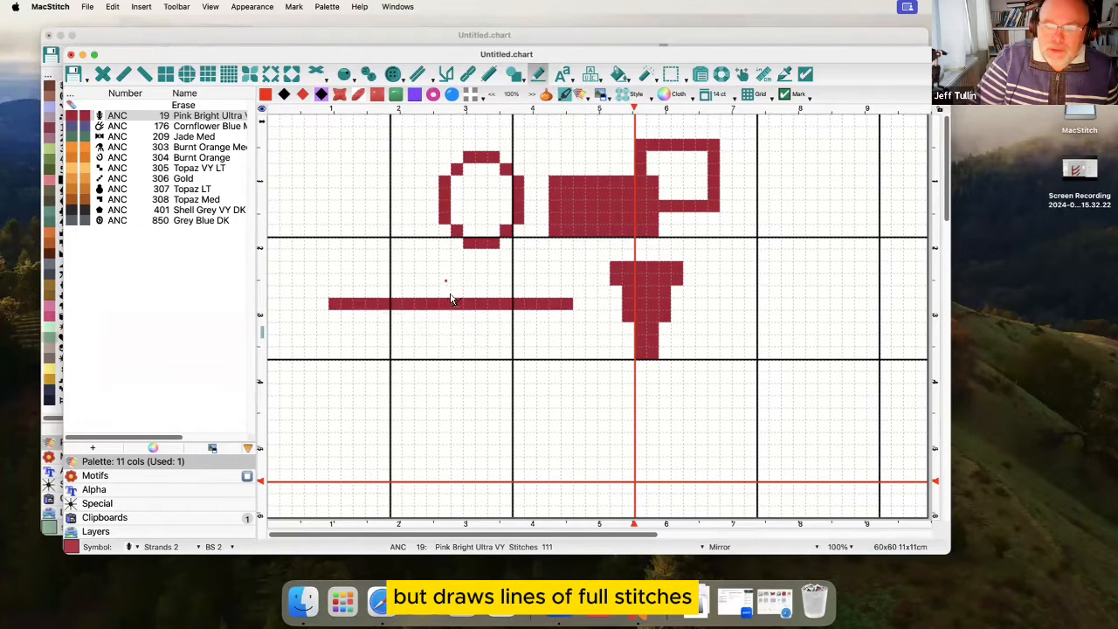
{"action": "left_click_drag", "start_coordinate": [445, 280], "coordinate": [445, 407]}
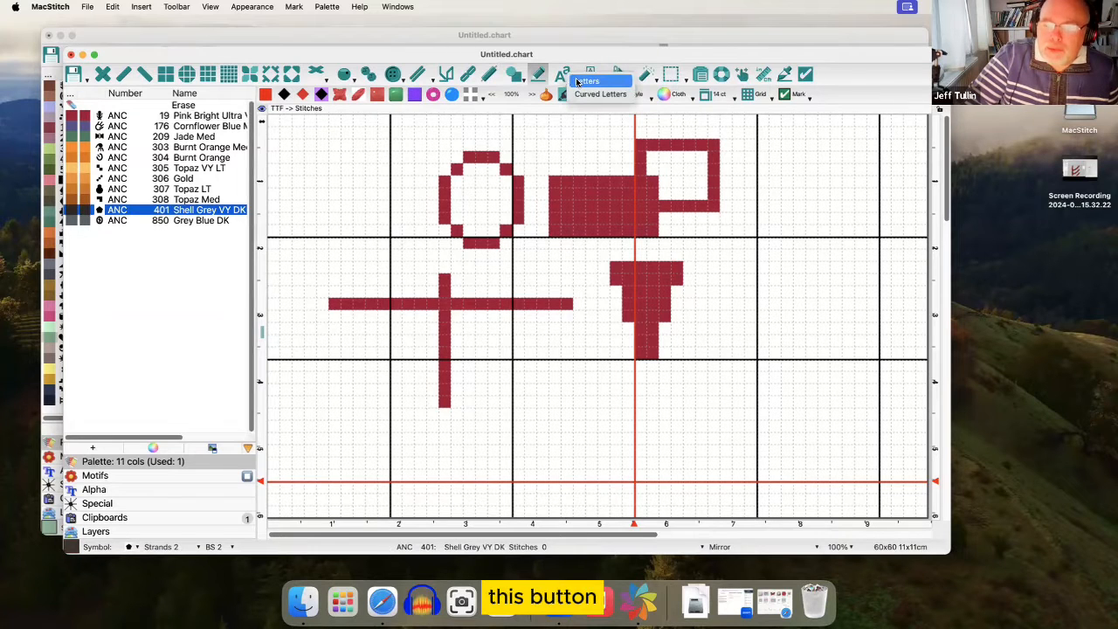
Create straight lettering reading "Hello" in Apple SD Gothic Neo Bold, size 12, coloured ANC 401 Shell Grey VY DK.
{"action": "left_click", "coordinate": [576, 83]}
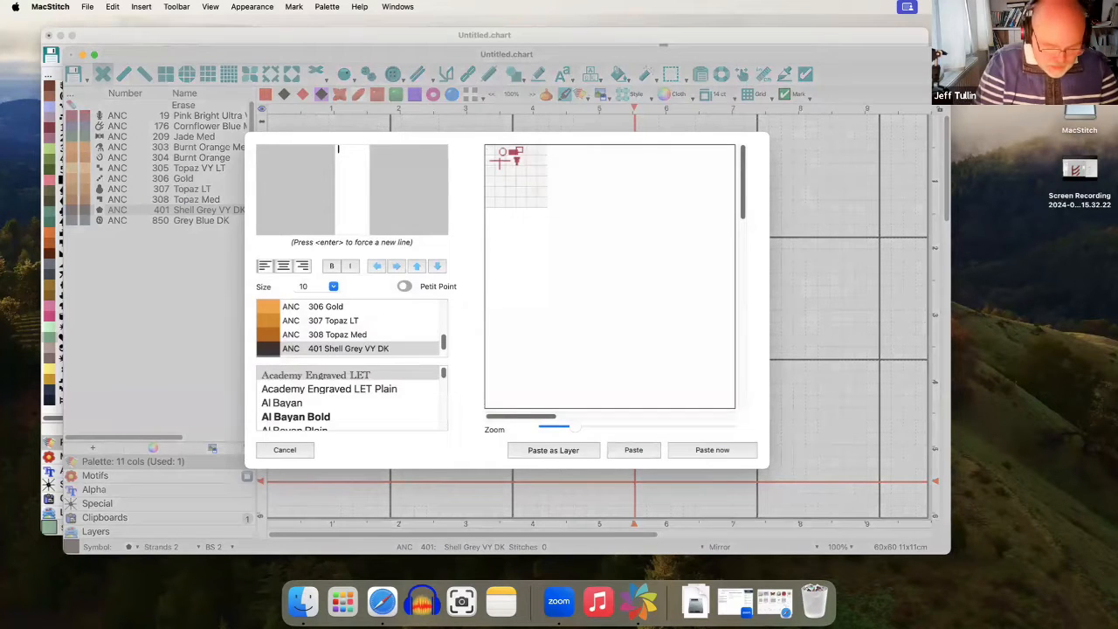
{"action": "type", "text": "llo"}
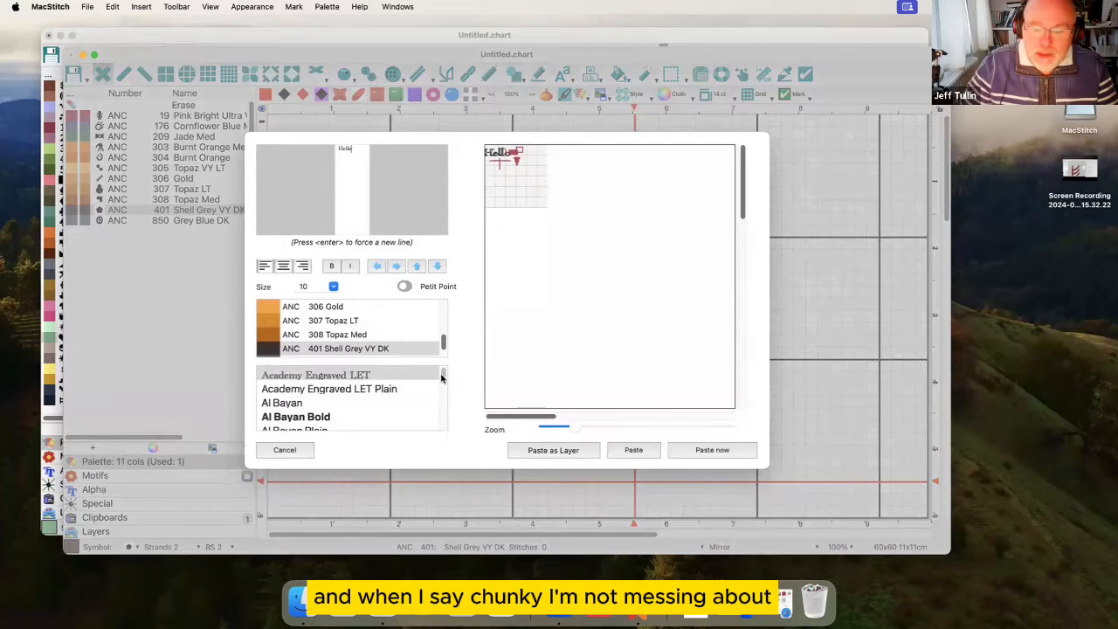
{"action": "scroll", "coordinate": [437, 376], "scroll_direction": "down", "scroll_amount": 5}
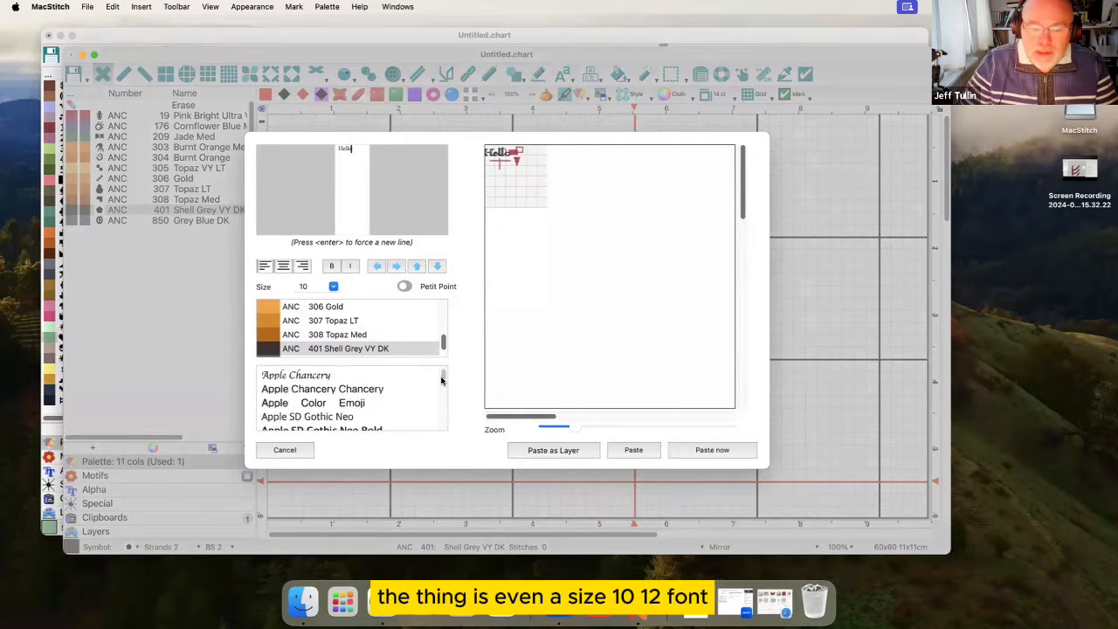
{"action": "left_click", "coordinate": [334, 288]}
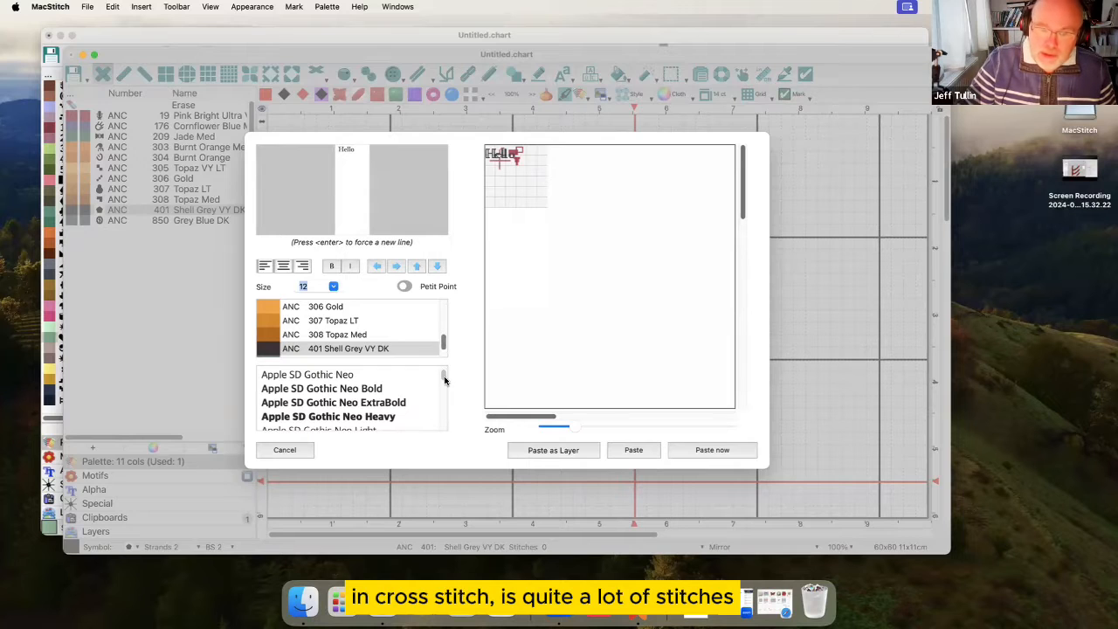
{"action": "left_click", "coordinate": [344, 389]}
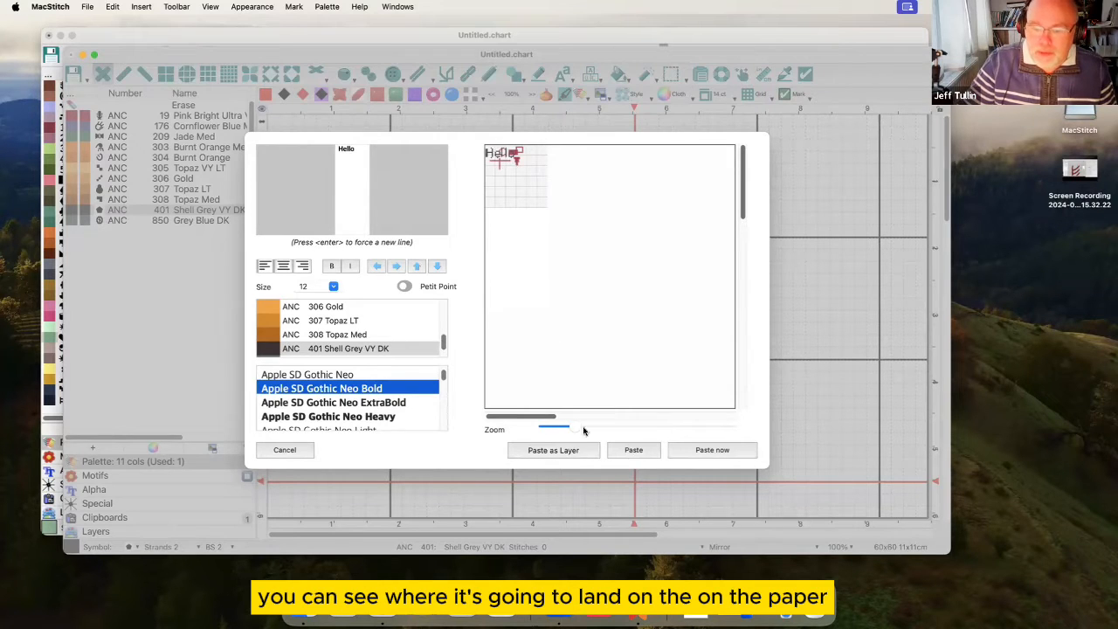
{"action": "left_click_drag", "start_coordinate": [575, 426], "coordinate": [683, 428]}
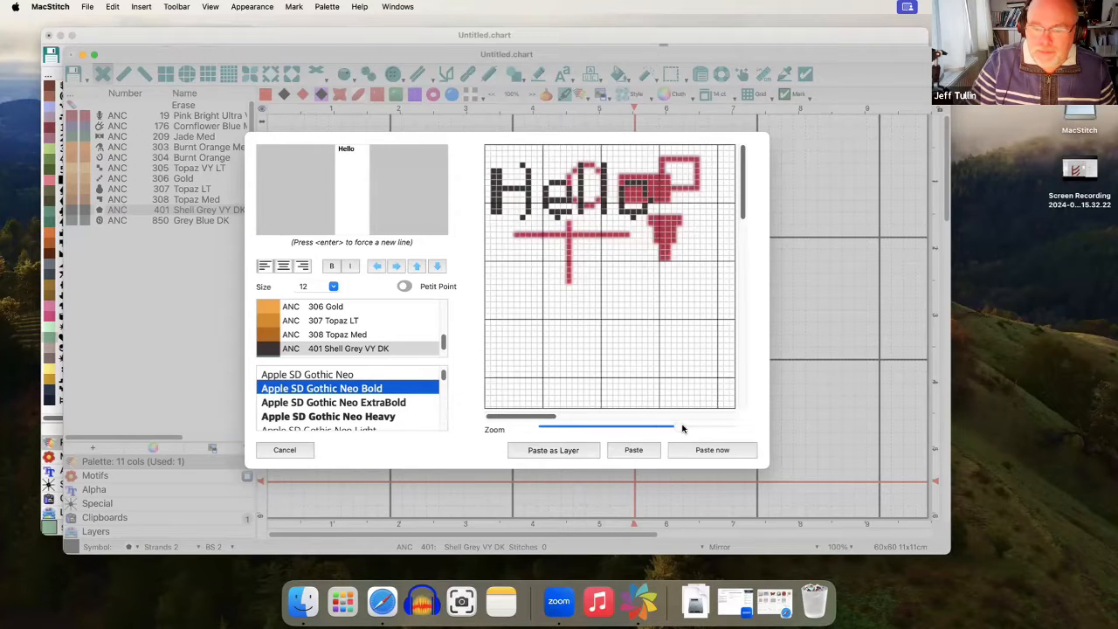
Shift the "Hello" lettering right and down so it sits beneath the cross's horizontal line.
{"action": "left_click", "coordinate": [398, 267]}
{"action": "left_click", "coordinate": [397, 267]}
{"action": "left_click", "coordinate": [397, 267]}
{"action": "left_click", "coordinate": [396, 268]}
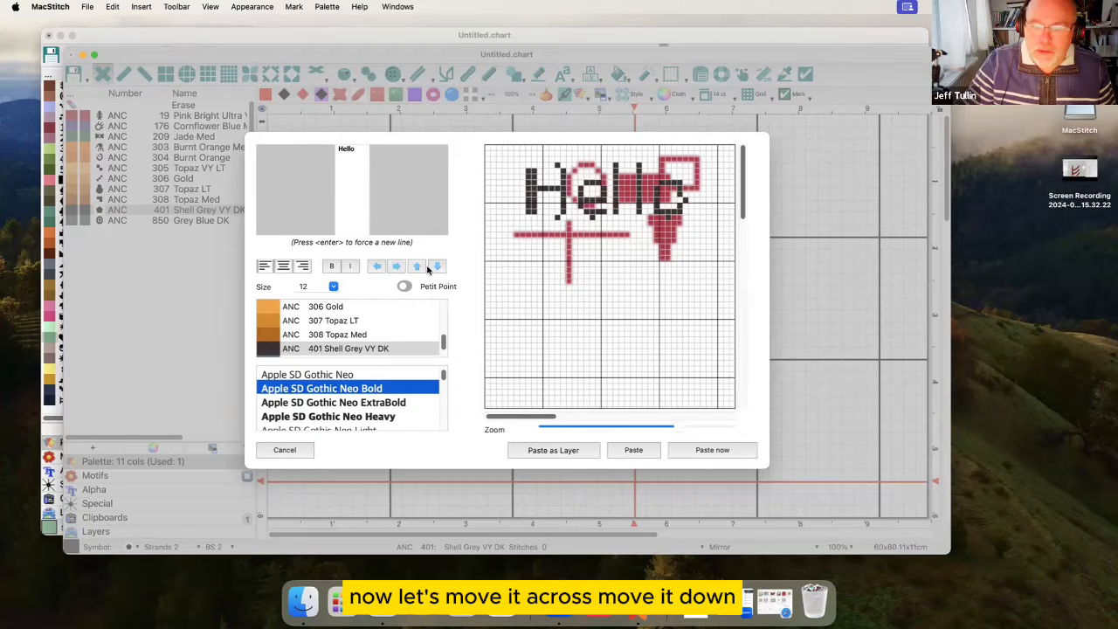
{"action": "left_click", "coordinate": [433, 269]}
{"action": "left_click", "coordinate": [432, 269]}
{"action": "left_click", "coordinate": [431, 270]}
{"action": "left_click", "coordinate": [430, 271]}
{"action": "left_click", "coordinate": [430, 271]}
{"action": "left_click", "coordinate": [430, 270]}
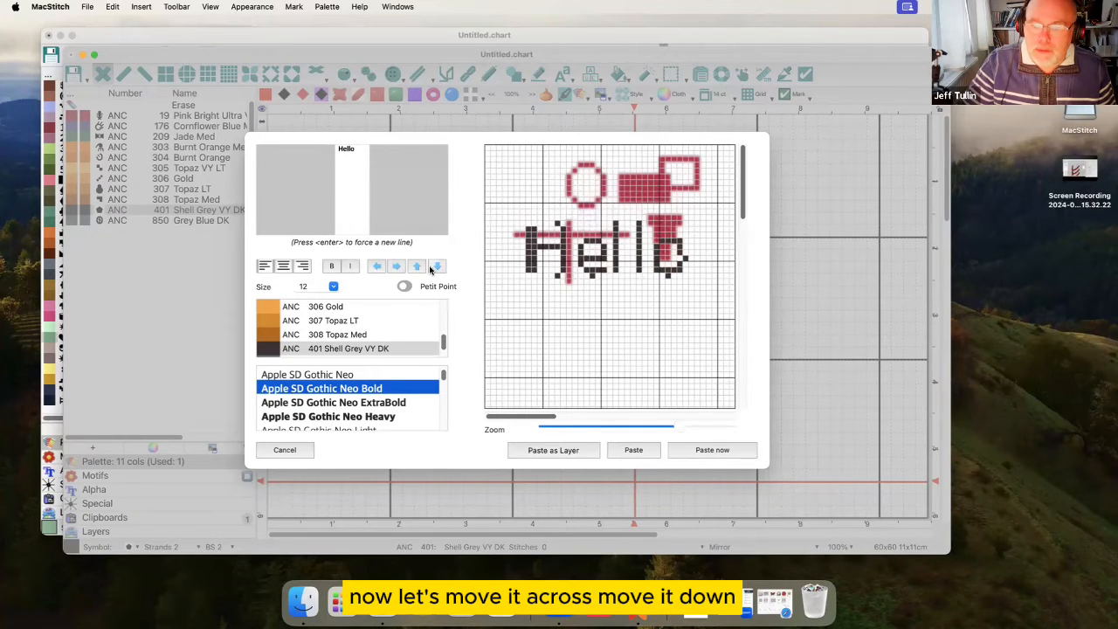
{"action": "left_click", "coordinate": [430, 271]}
{"action": "left_click", "coordinate": [431, 270]}
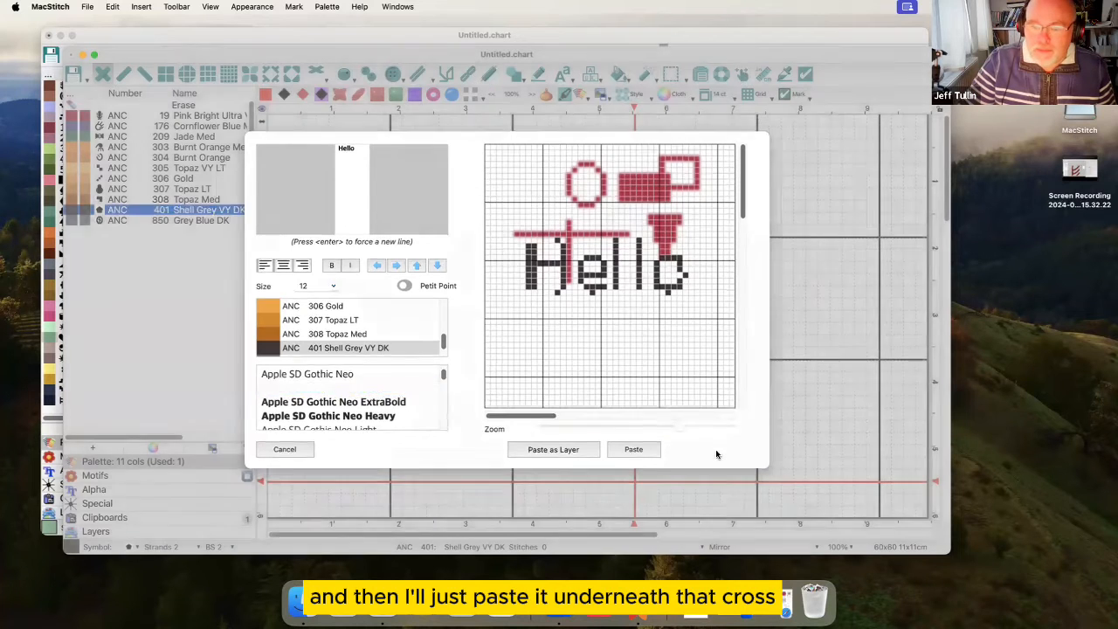
Paste the "Hello" lettering beneath the cross and draw a few loose ANC 401 Shell Grey VY DK full stitches left of the oval.
{"action": "left_click", "coordinate": [712, 449]}
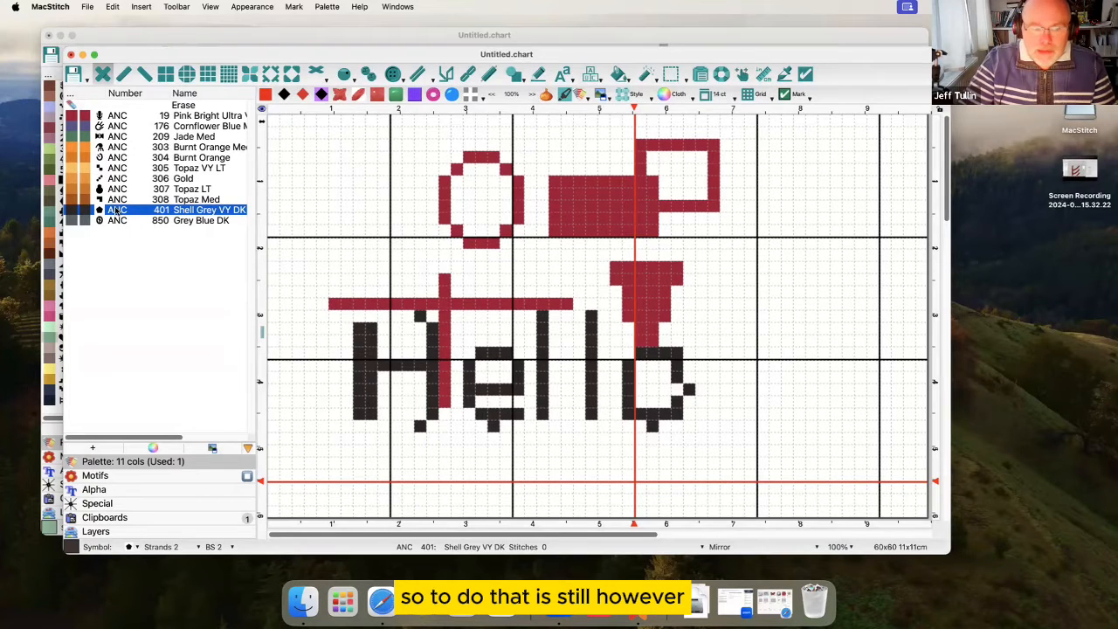
{"action": "mouse_move", "coordinate": [371, 206]}
{"action": "left_mouse_down"}
{"action": "mouse_move", "coordinate": [342, 217]}
{"action": "mouse_move", "coordinate": [347, 237]}
{"action": "mouse_move", "coordinate": [330, 226]}
{"action": "mouse_move", "coordinate": [370, 214]}
{"action": "left_mouse_up"}
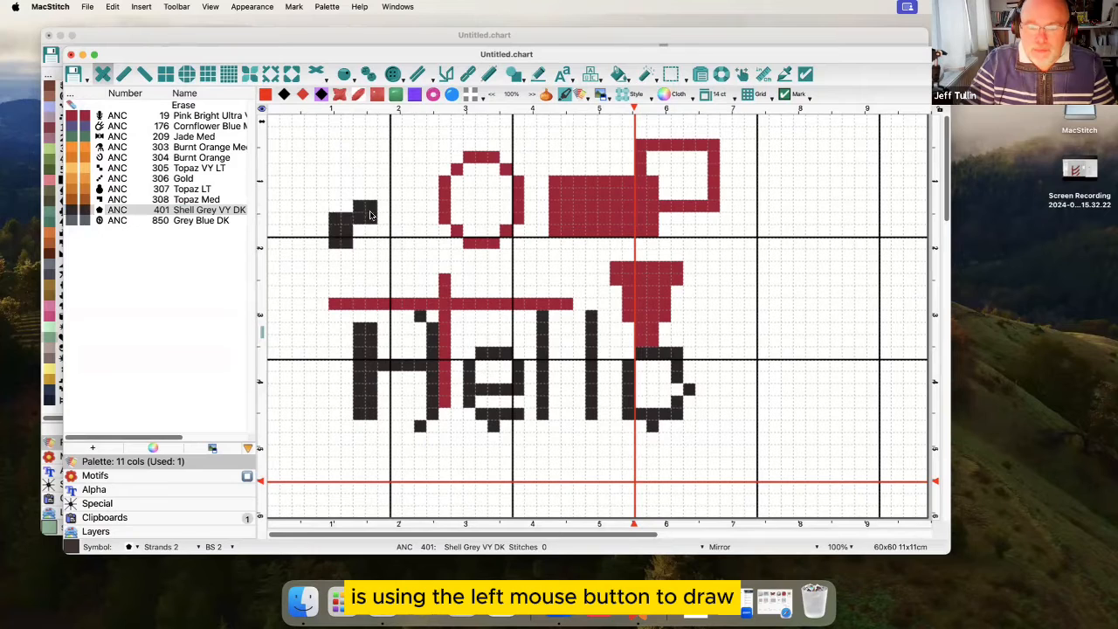
Erase the stray stitches around the "Hello" letters and fill the gap in the side of the "o".
{"action": "mouse_move", "coordinate": [419, 431]}
{"action": "left_mouse_down"}
{"action": "mouse_move", "coordinate": [657, 427]}
{"action": "mouse_move", "coordinate": [689, 388]}
{"action": "mouse_move", "coordinate": [683, 423]}
{"action": "mouse_move", "coordinate": [674, 389]}
{"action": "left_mouse_up"}
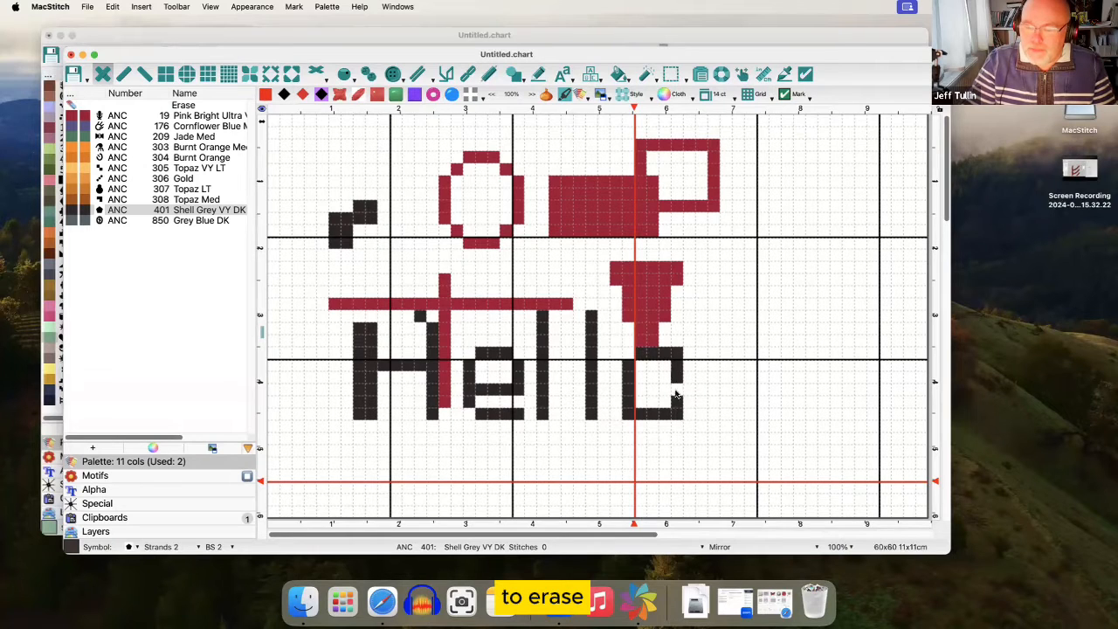
{"action": "left_click", "coordinate": [675, 390]}
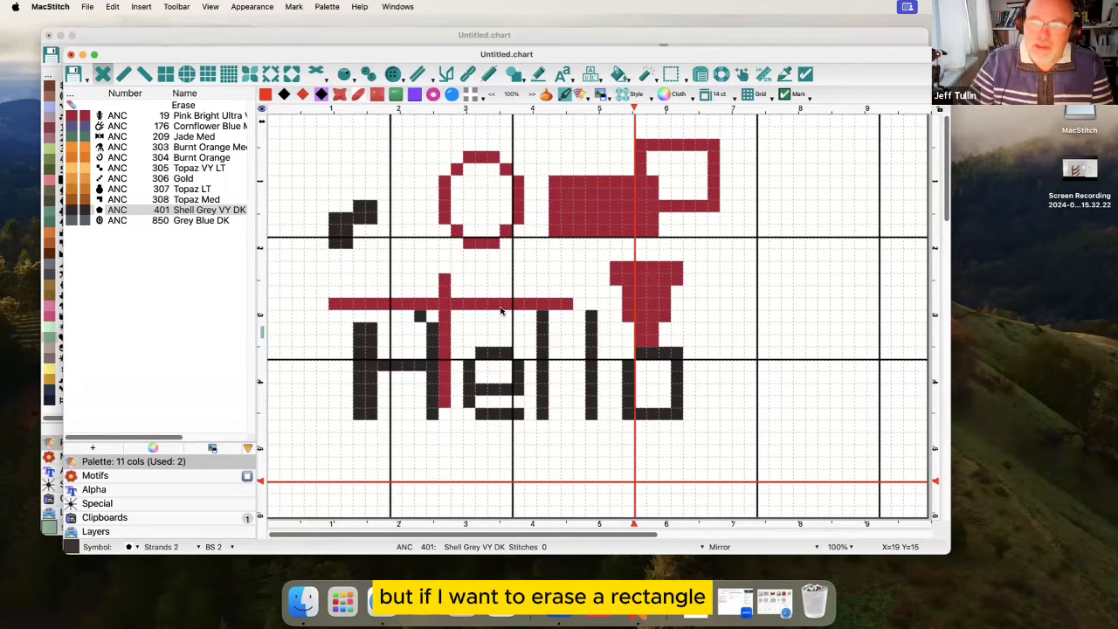
Erase a rectangular block of stitches from inside the solid red rectangle using the Solid Rectangles/Squares tool.
{"action": "left_click", "coordinate": [514, 75]}
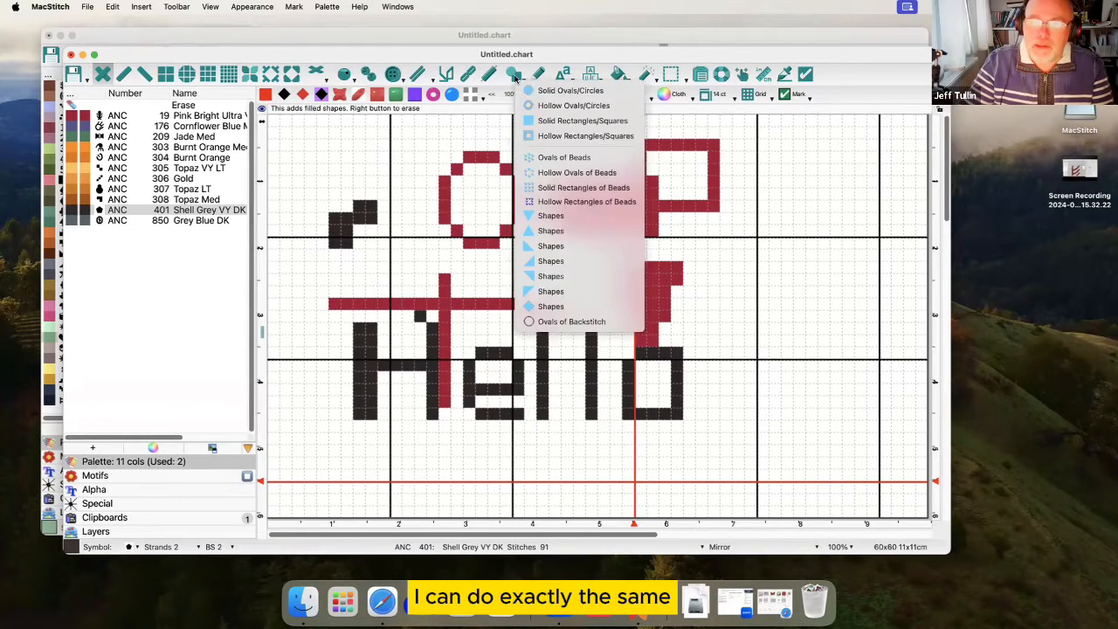
{"action": "left_click", "coordinate": [563, 124]}
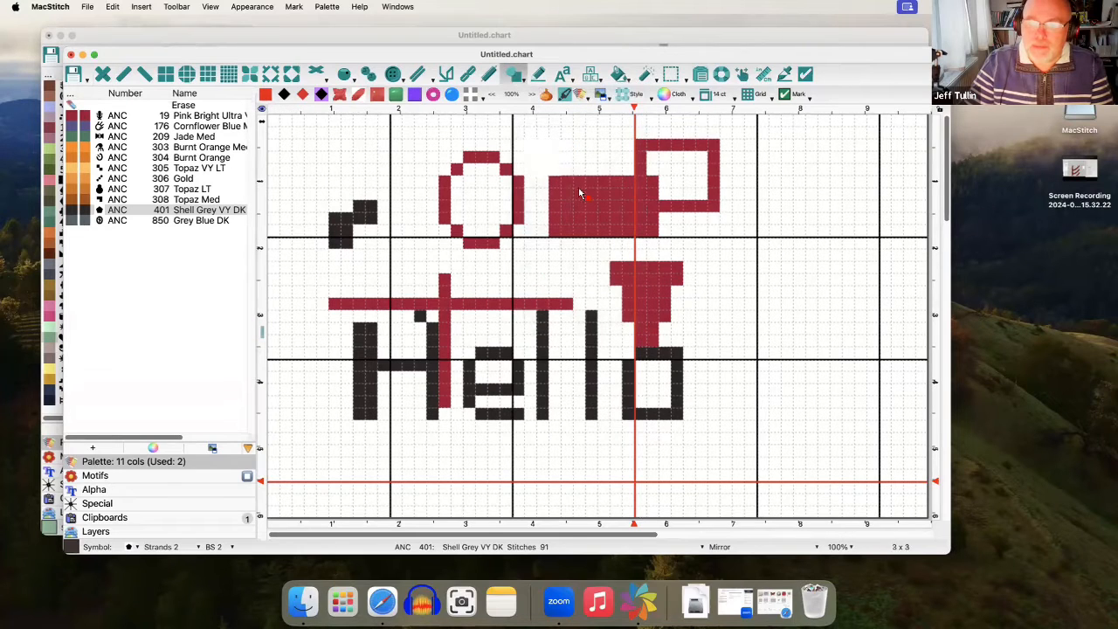
{"action": "left_click_drag", "start_coordinate": [579, 193], "coordinate": [634, 229]}
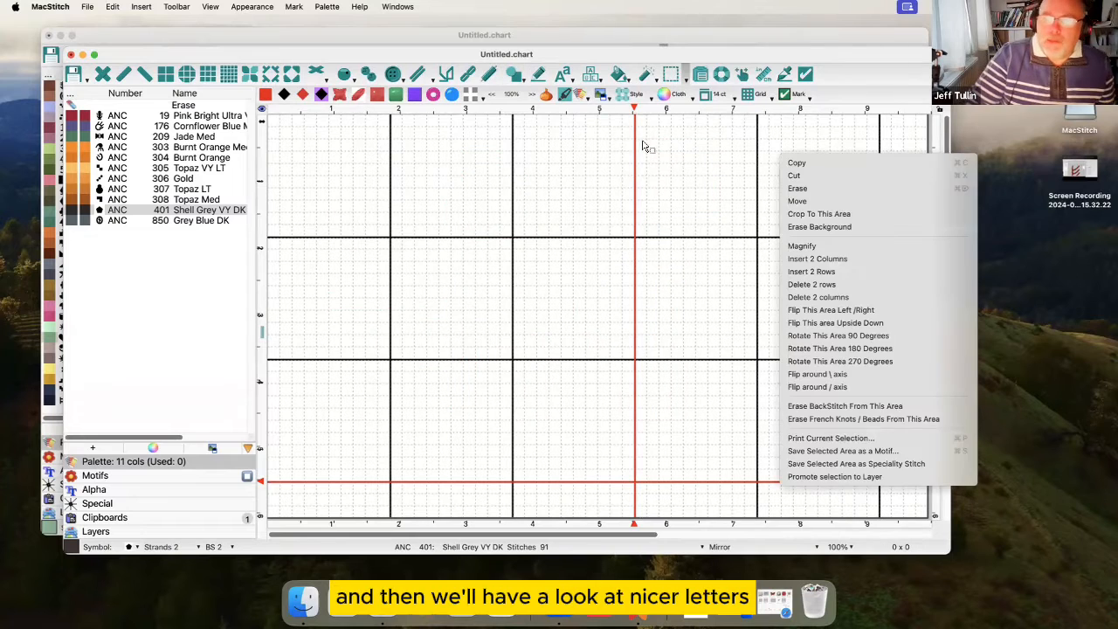
Set up backstitched alphabet lettering reading "Hello Posh" in the classic2 alphabet.
{"action": "left_click", "coordinate": [595, 82]}
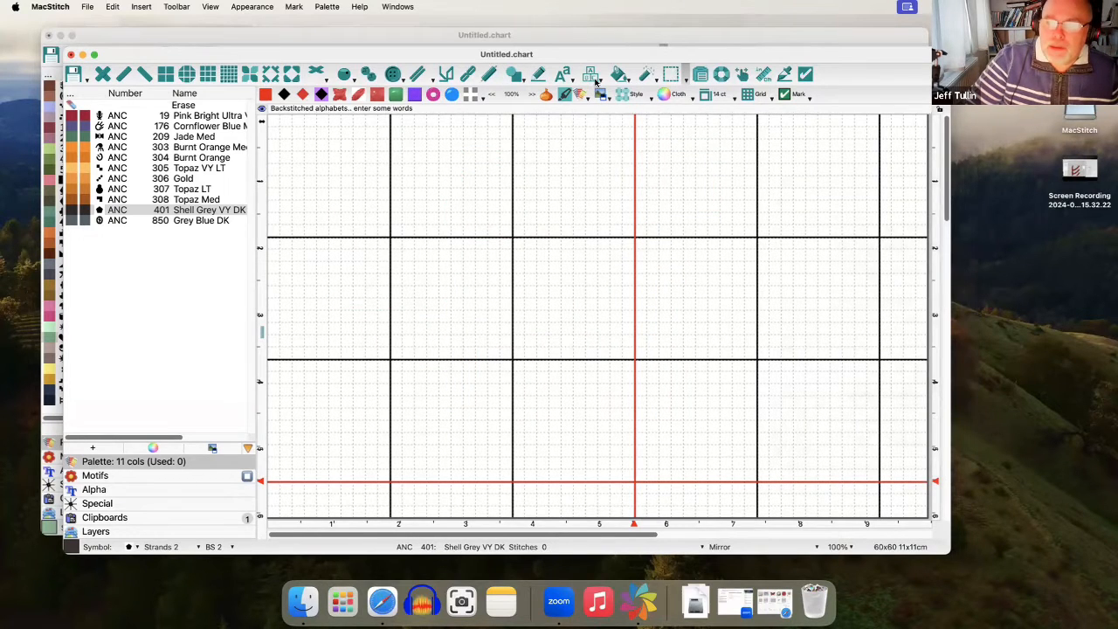
{"action": "left_click", "coordinate": [595, 82]}
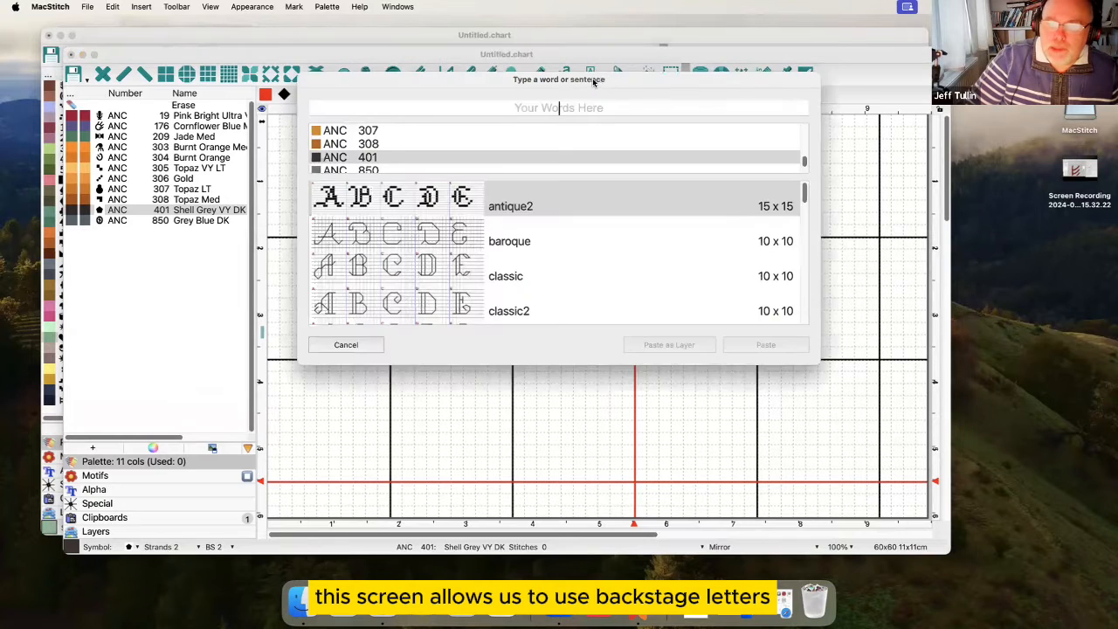
{"action": "left_click_drag", "start_coordinate": [594, 82], "coordinate": [568, 80]}
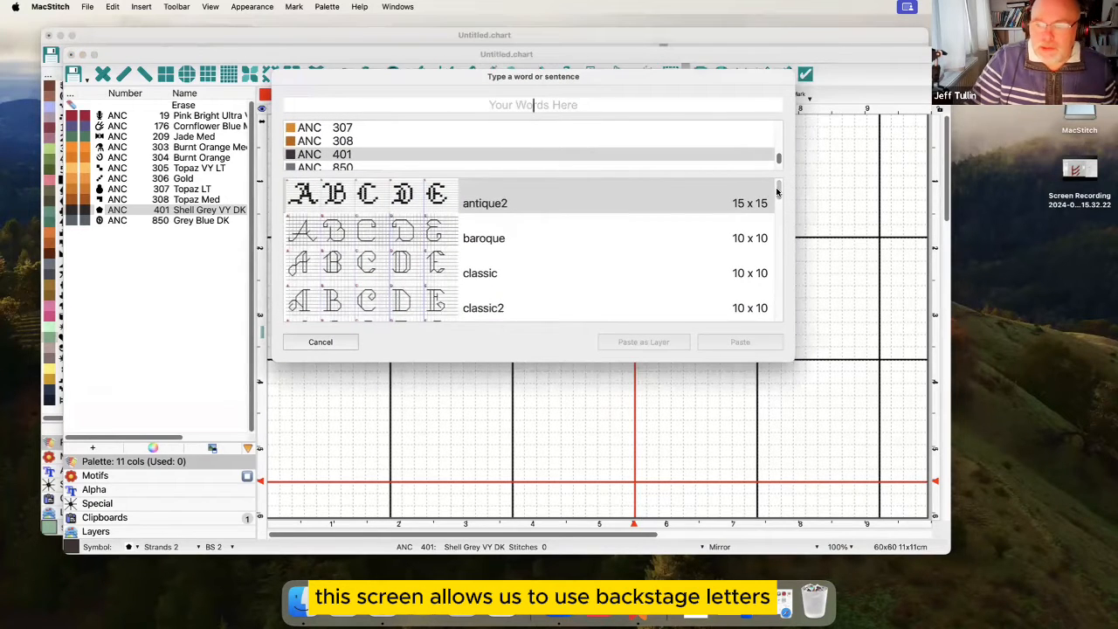
{"action": "mouse_move", "coordinate": [777, 190]}
{"action": "left_mouse_down"}
{"action": "mouse_move", "coordinate": [777, 239]}
{"action": "mouse_move", "coordinate": [777, 205]}
{"action": "left_mouse_up"}
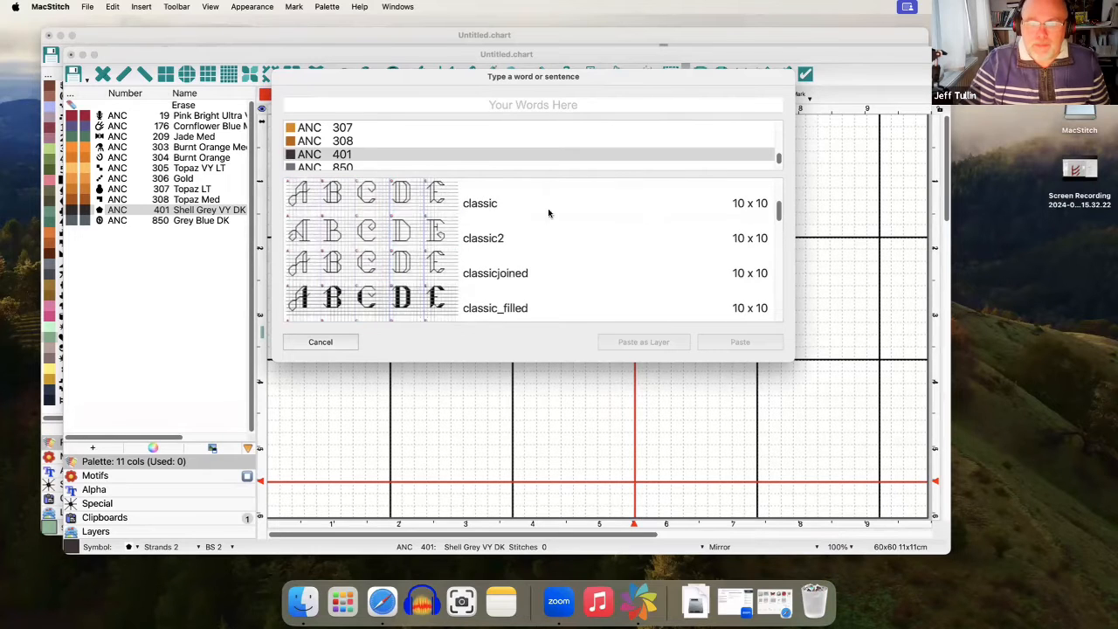
{"action": "left_click", "coordinate": [396, 239]}
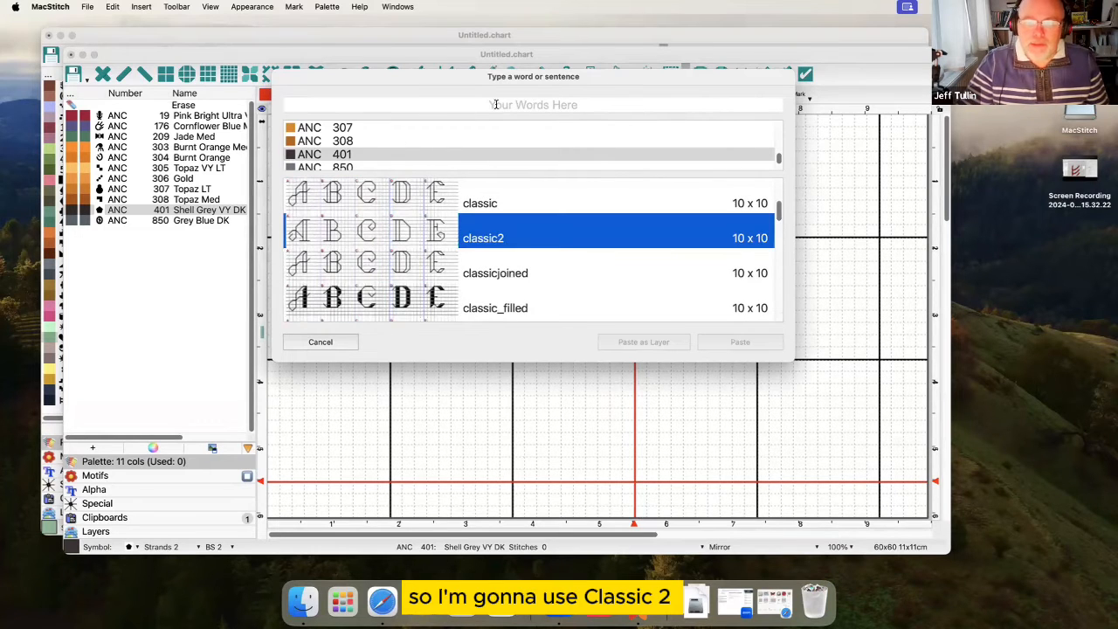
{"action": "left_click", "coordinate": [503, 105]}
{"action": "type", "text": "He"}
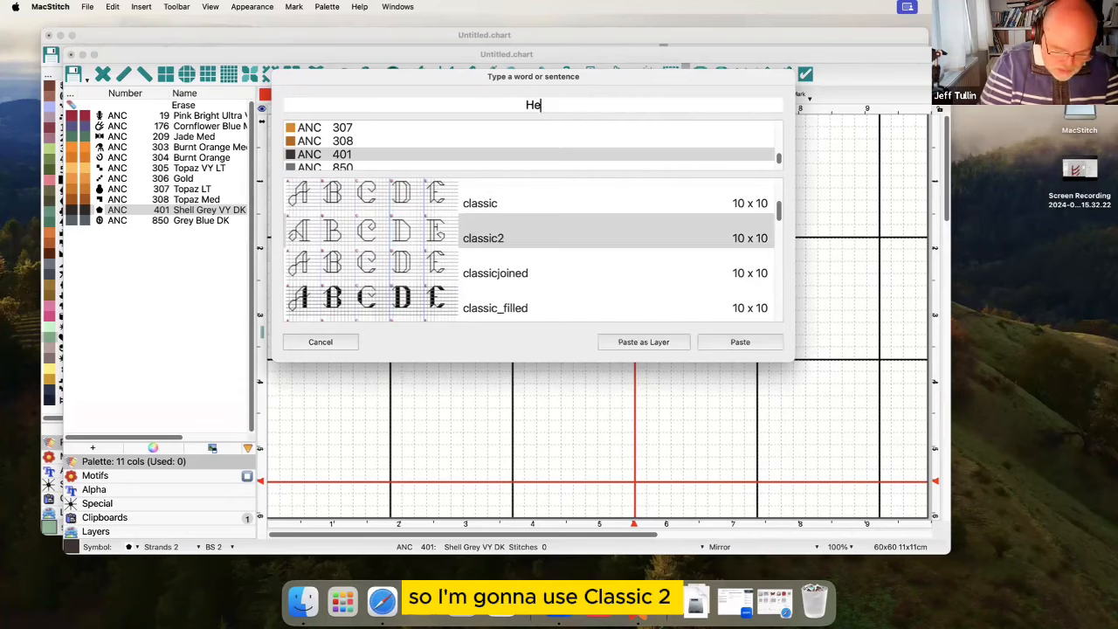
{"action": "type", "text": "llo Posh"}
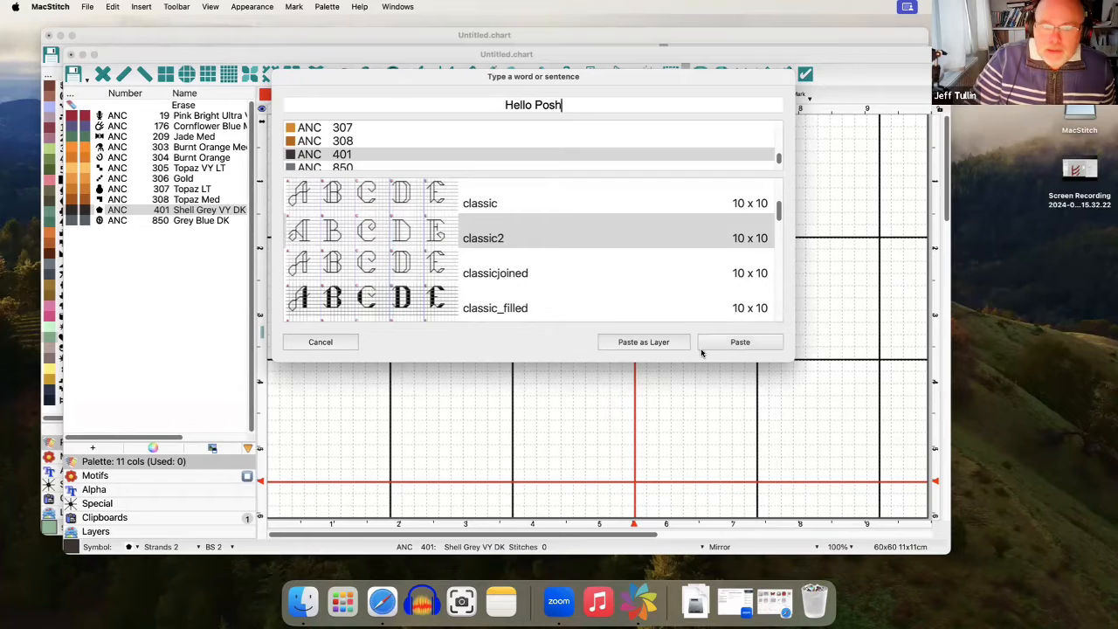
Colour the "Hello Posh" lettering ANC 401 and paste it across the upper chart, with its baseline on the first heavy horizontal grid line.
{"action": "left_click", "coordinate": [442, 142]}
{"action": "left_click", "coordinate": [439, 129]}
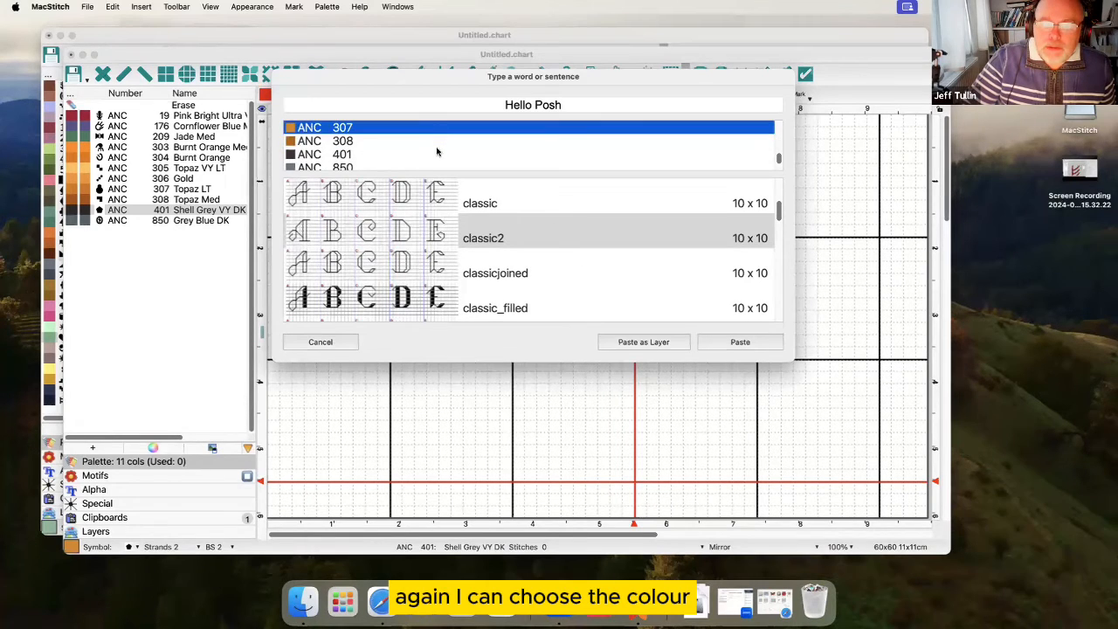
{"action": "left_click", "coordinate": [438, 153]}
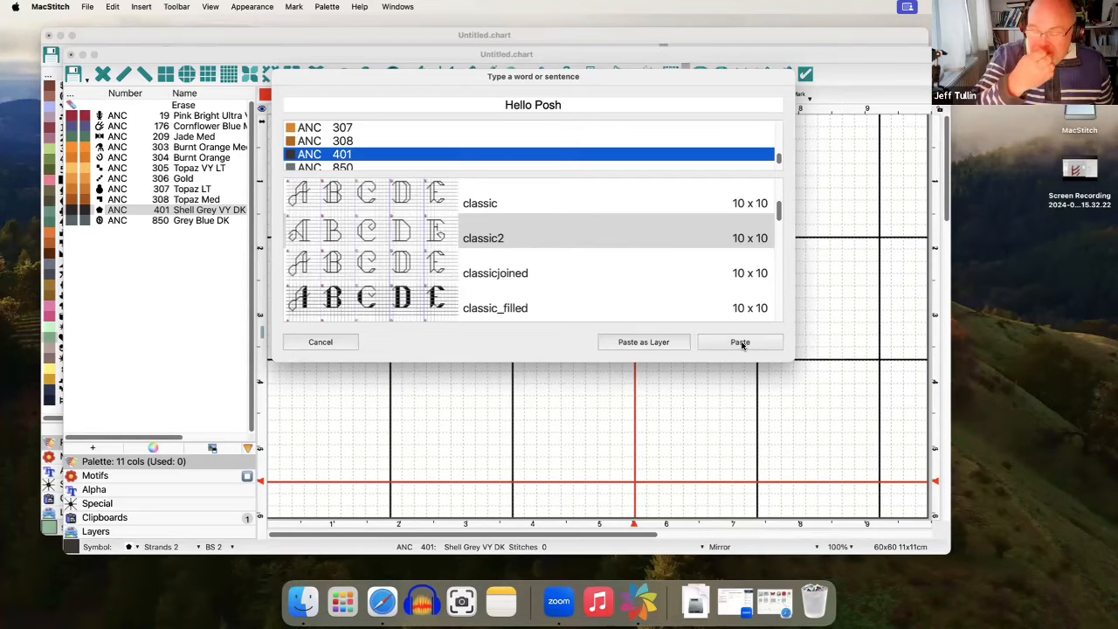
{"action": "left_click", "coordinate": [741, 343]}
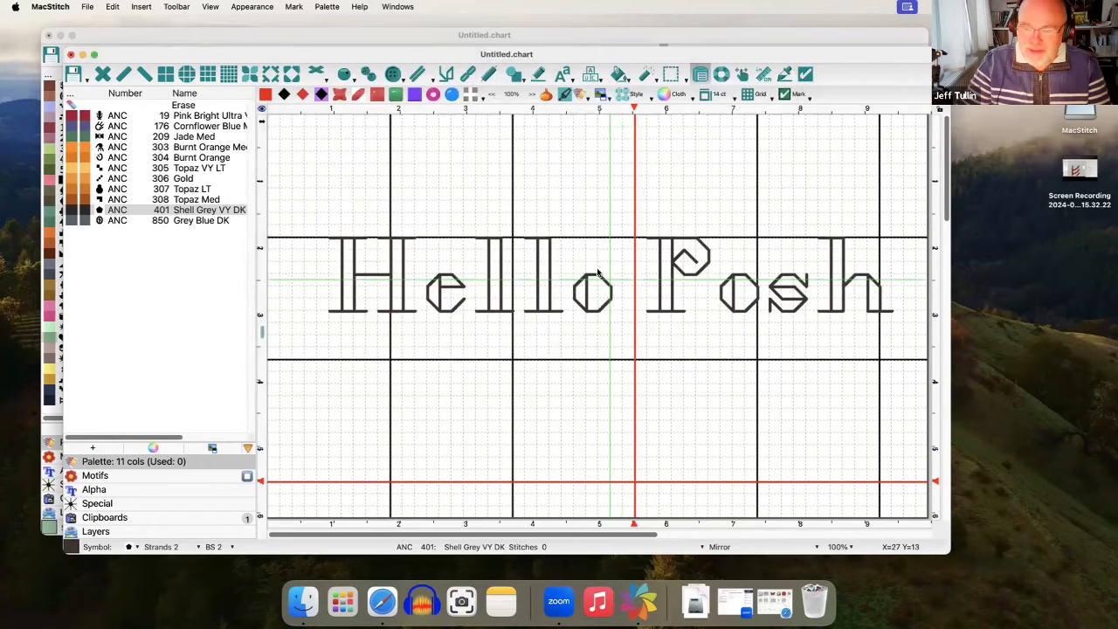
{"action": "left_click", "coordinate": [592, 208]}
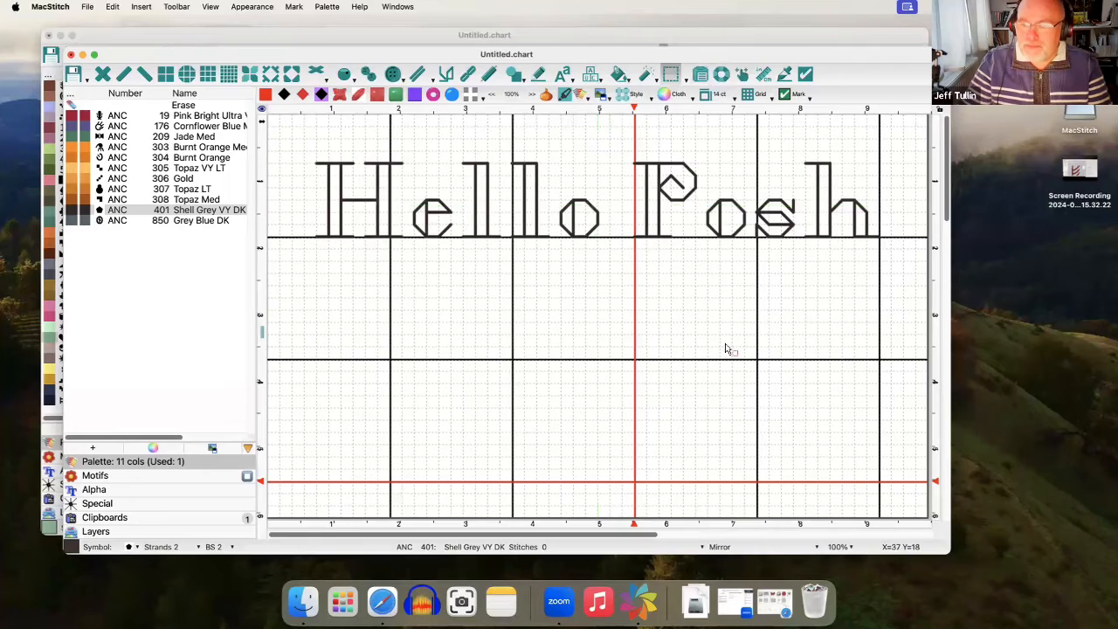